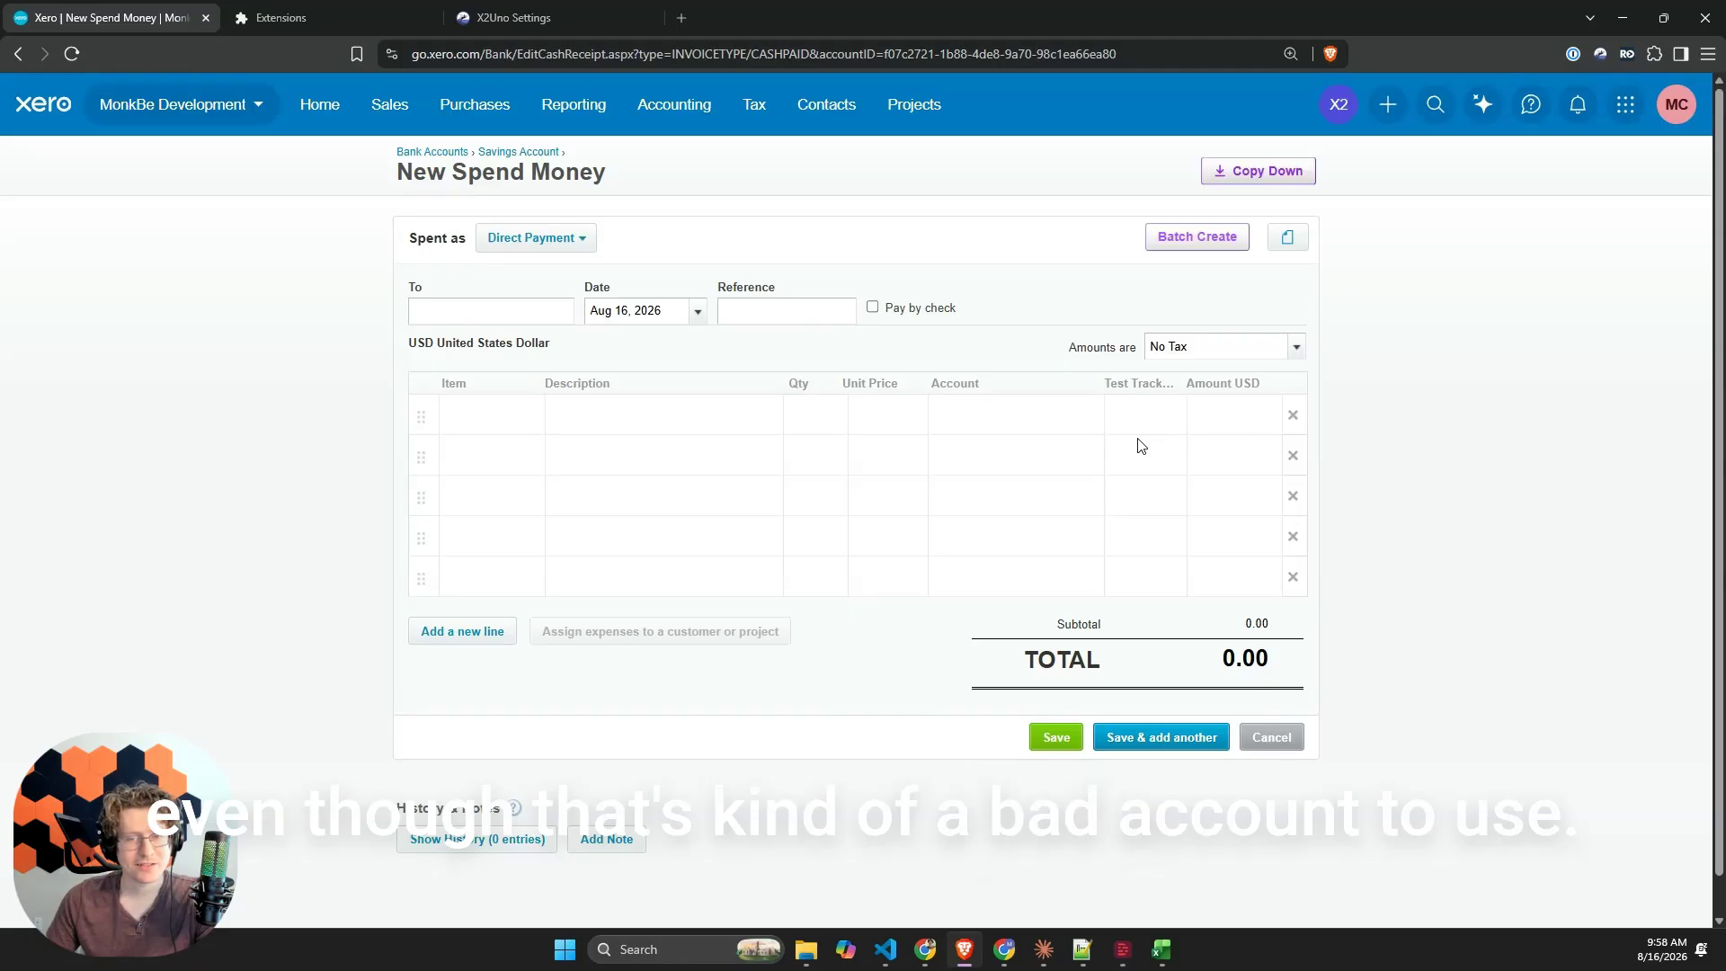
- Start a batch creation of spend money transactions and review the rows in the X2Uno Spend Money Template workbook in Excel
click(1179, 241)
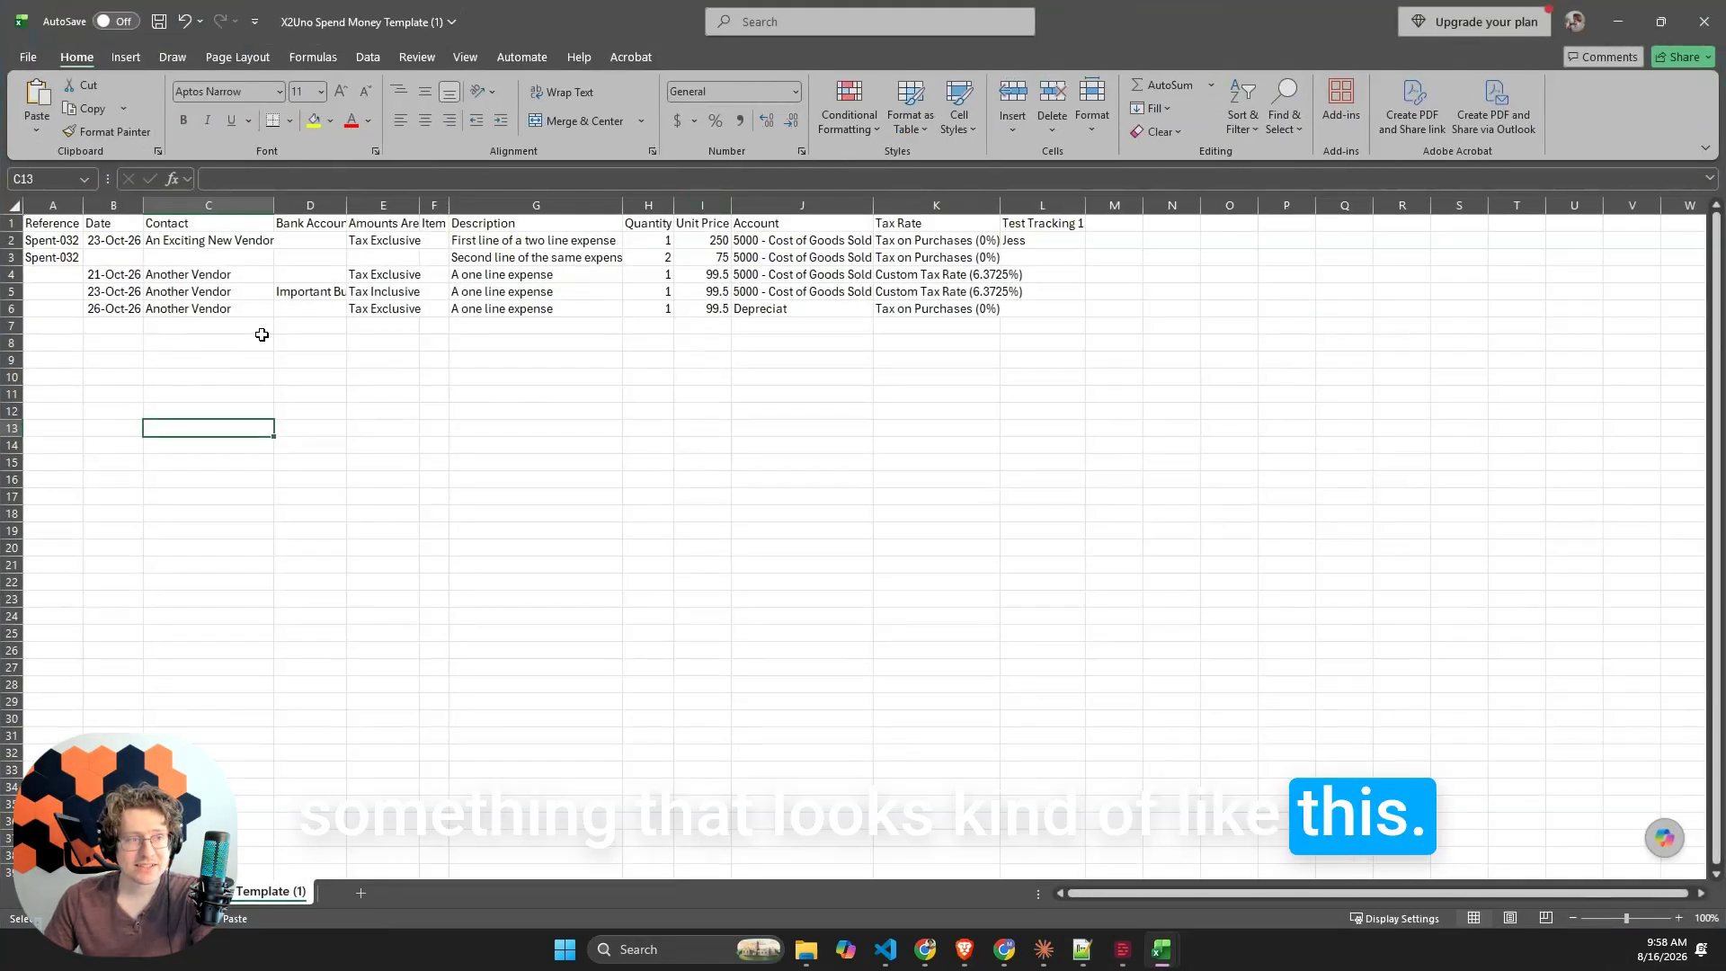
scroll(686, 353, up, 2)
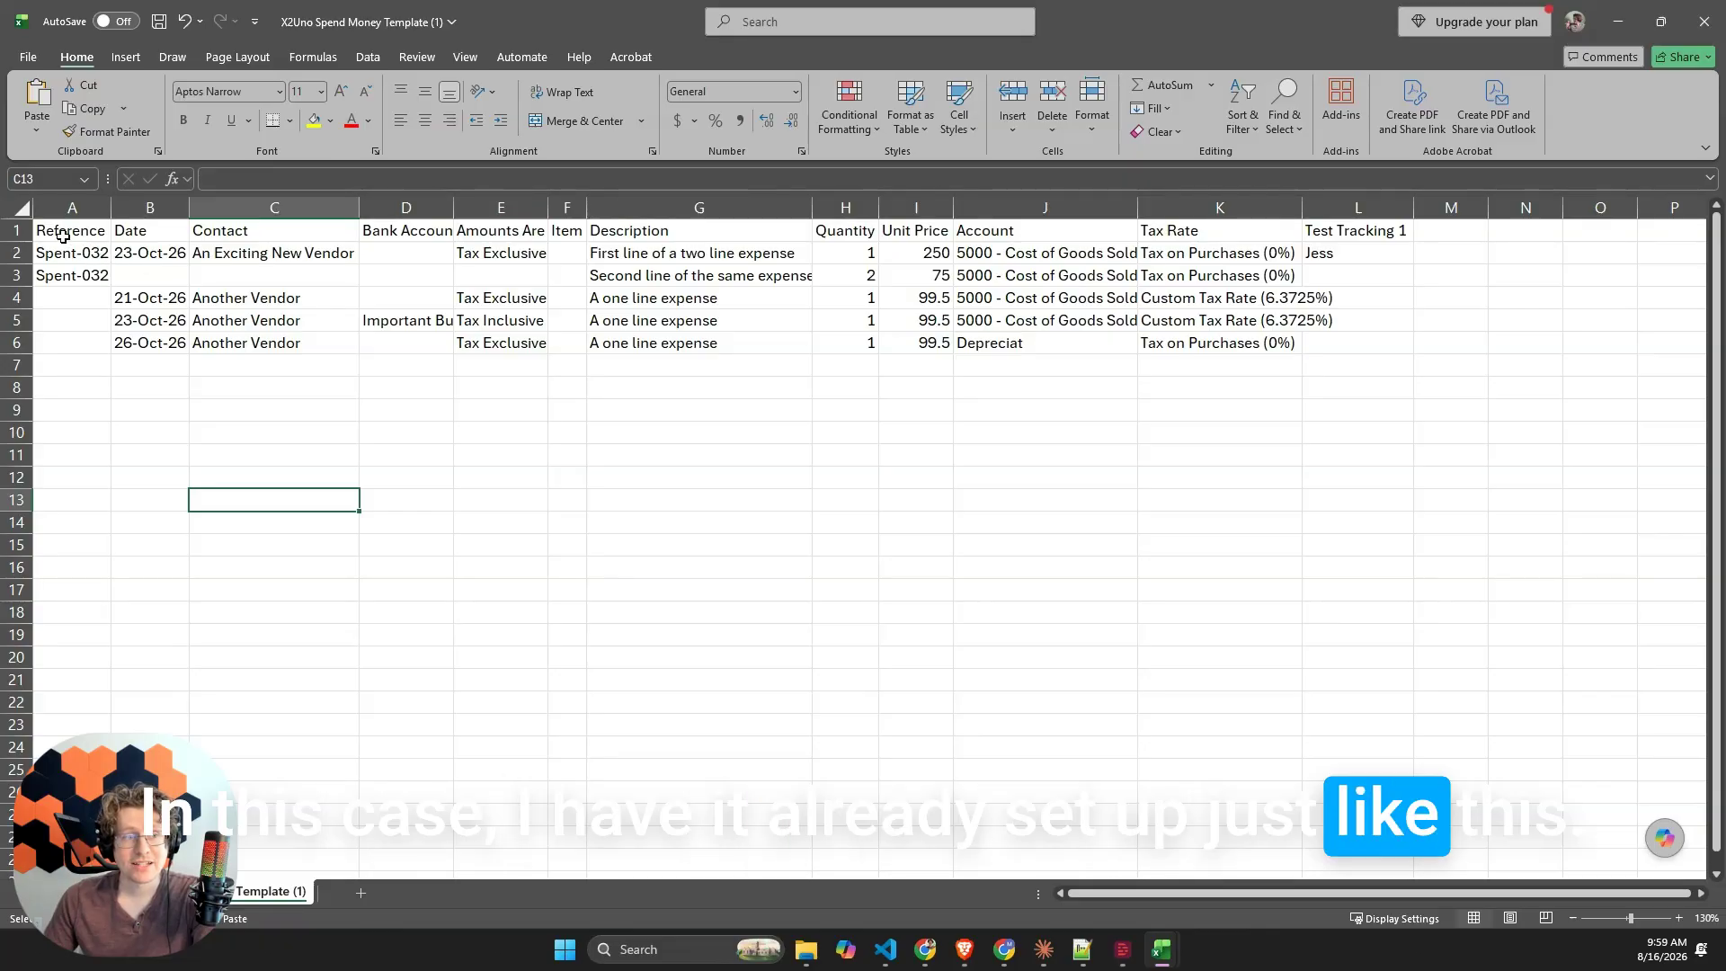
key(alt+Tab)
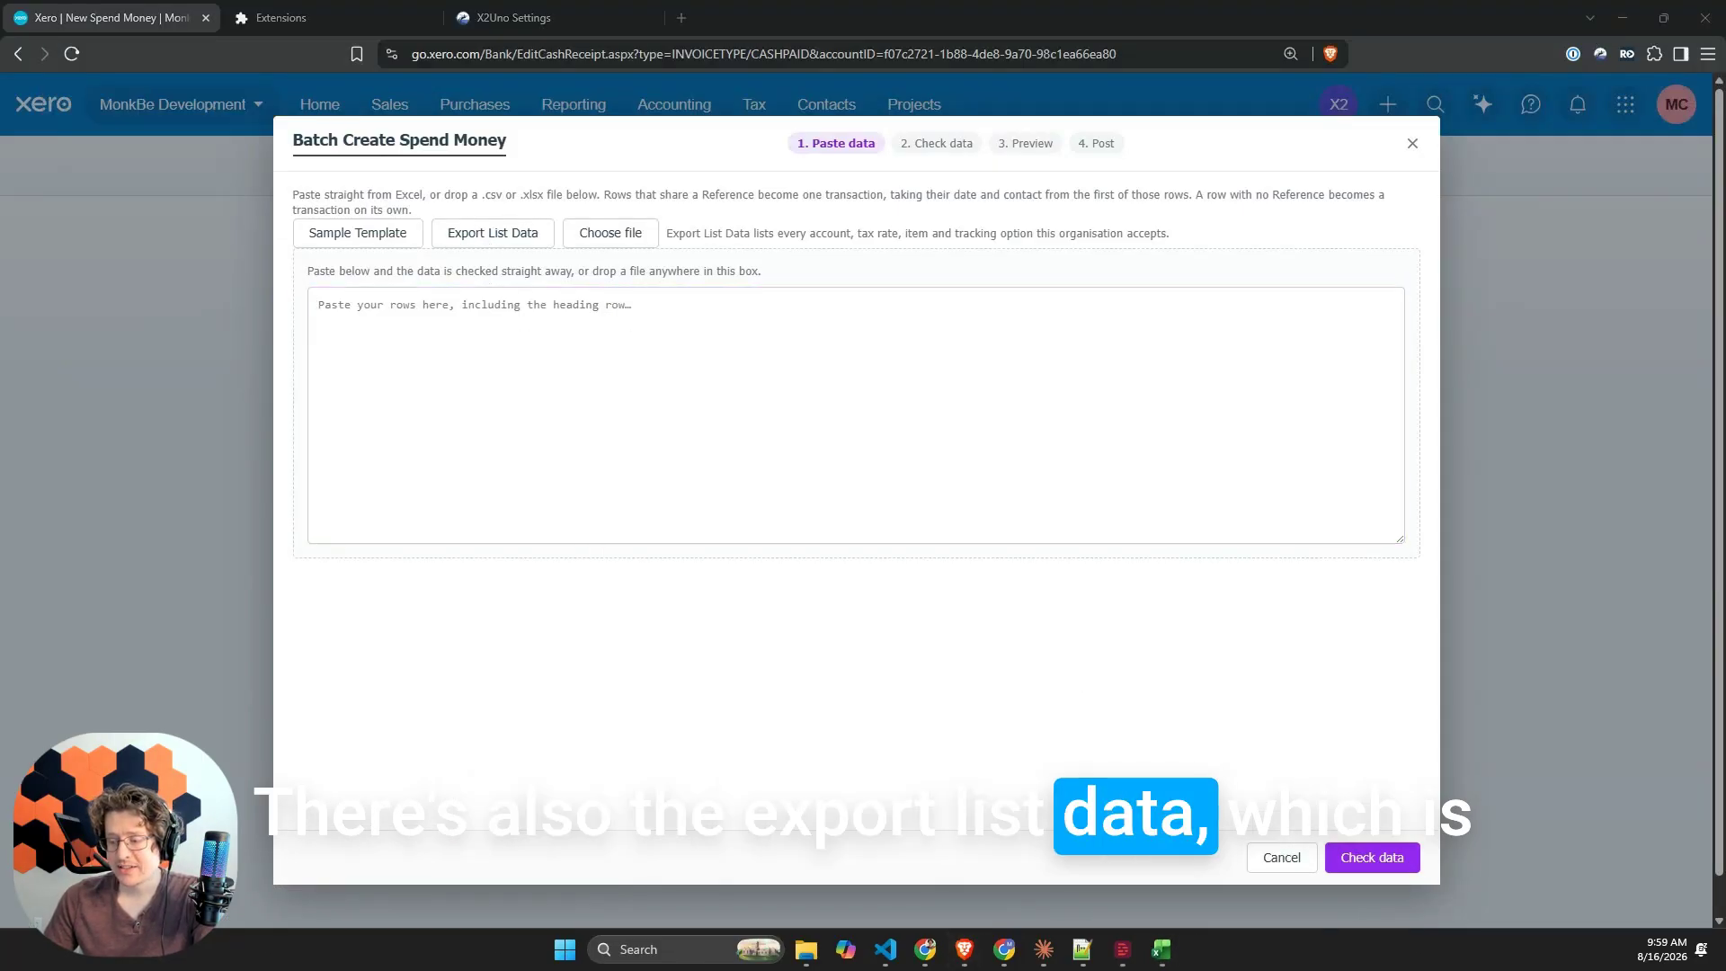
- Switch to the X2Uno Spend Money List Data workbook and examine the bank accounts, accounts, tax rates, items and tracking options
key(alt+Tab)
key(alt+Tab)
key(alt+Tab)
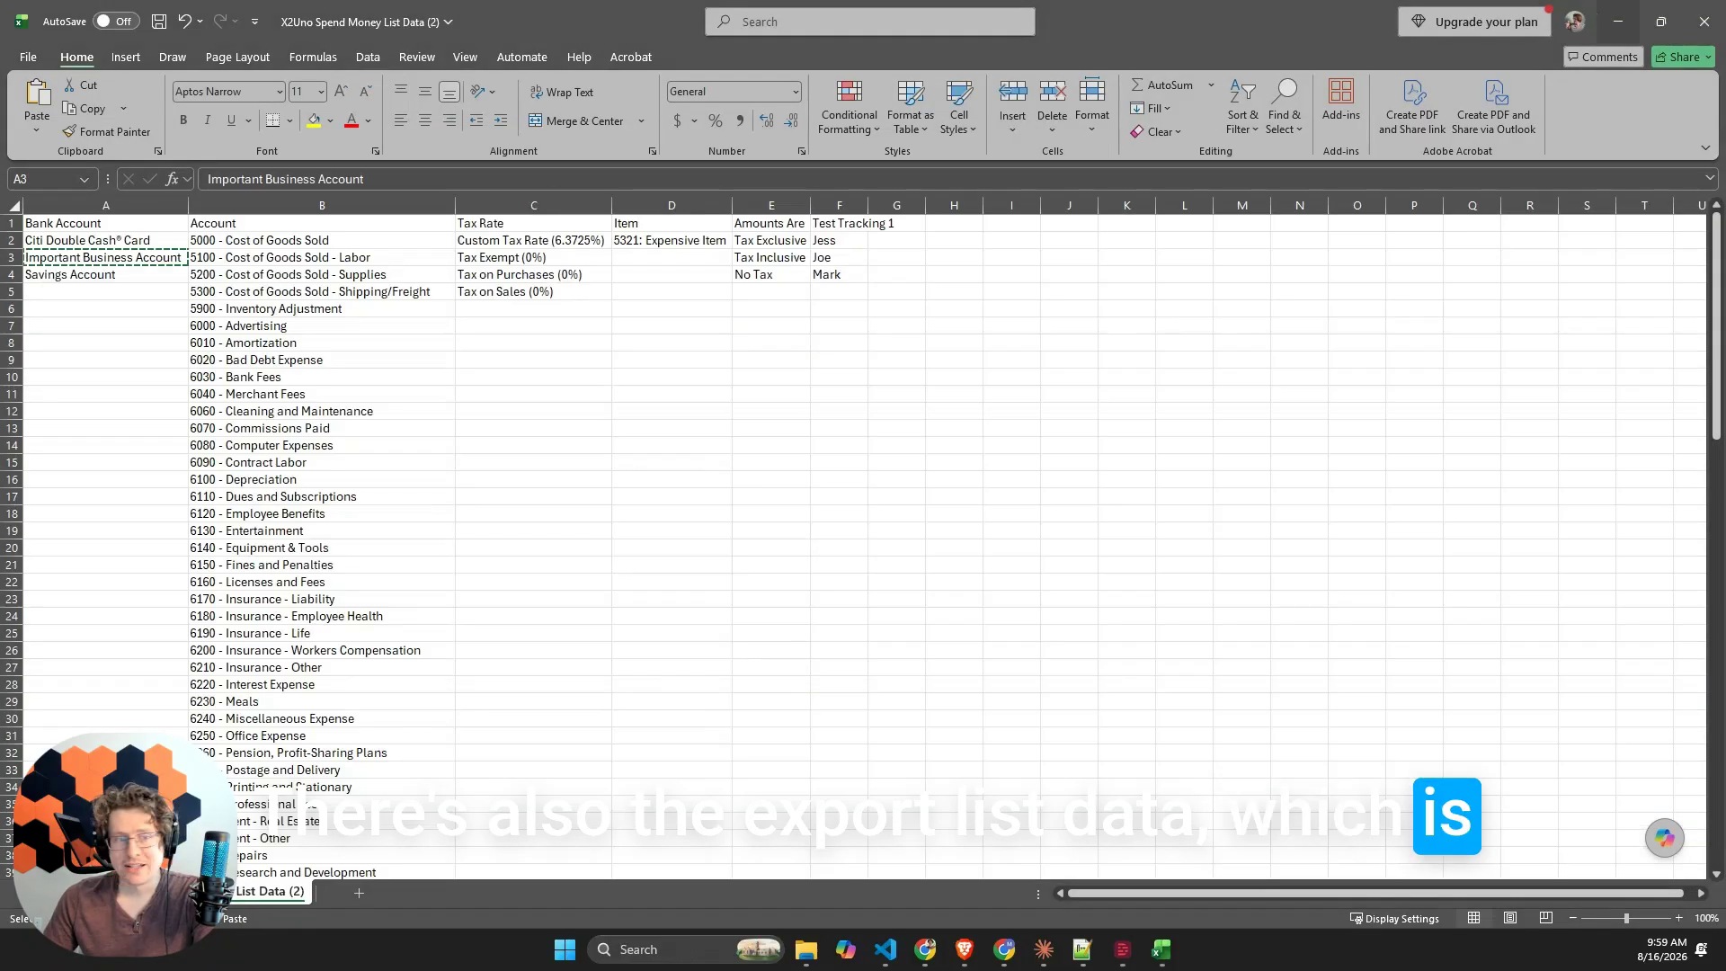
click(324, 274)
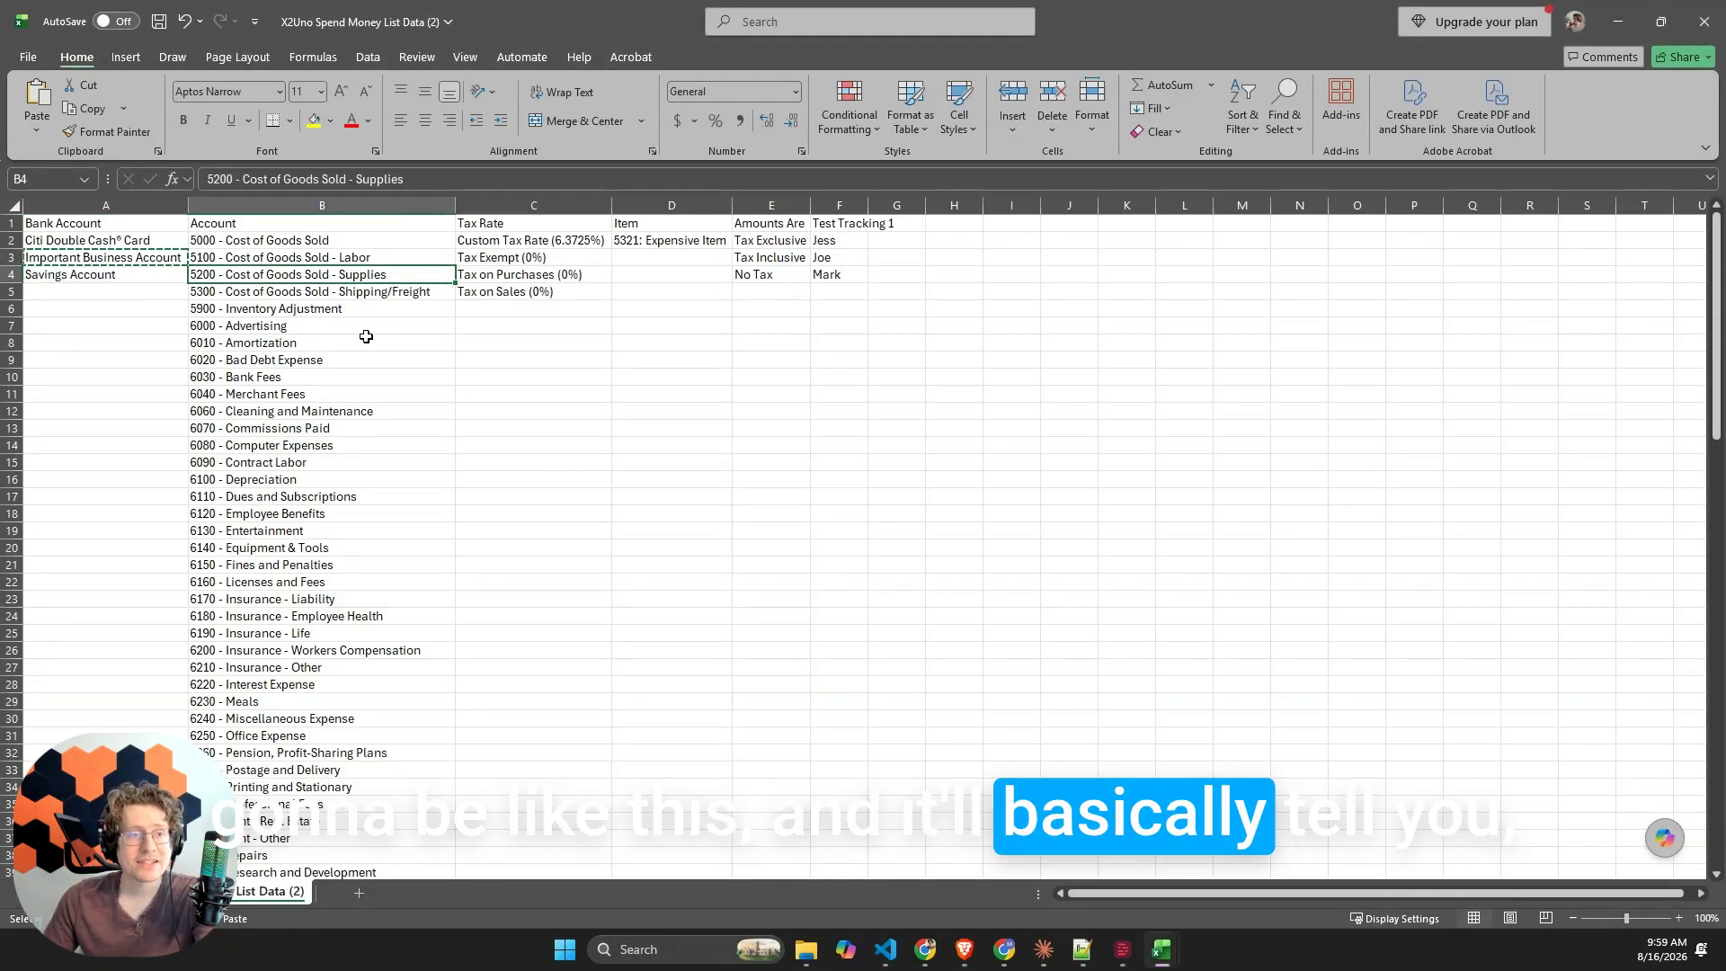
key(Escape)
scroll(593, 331, down, 1)
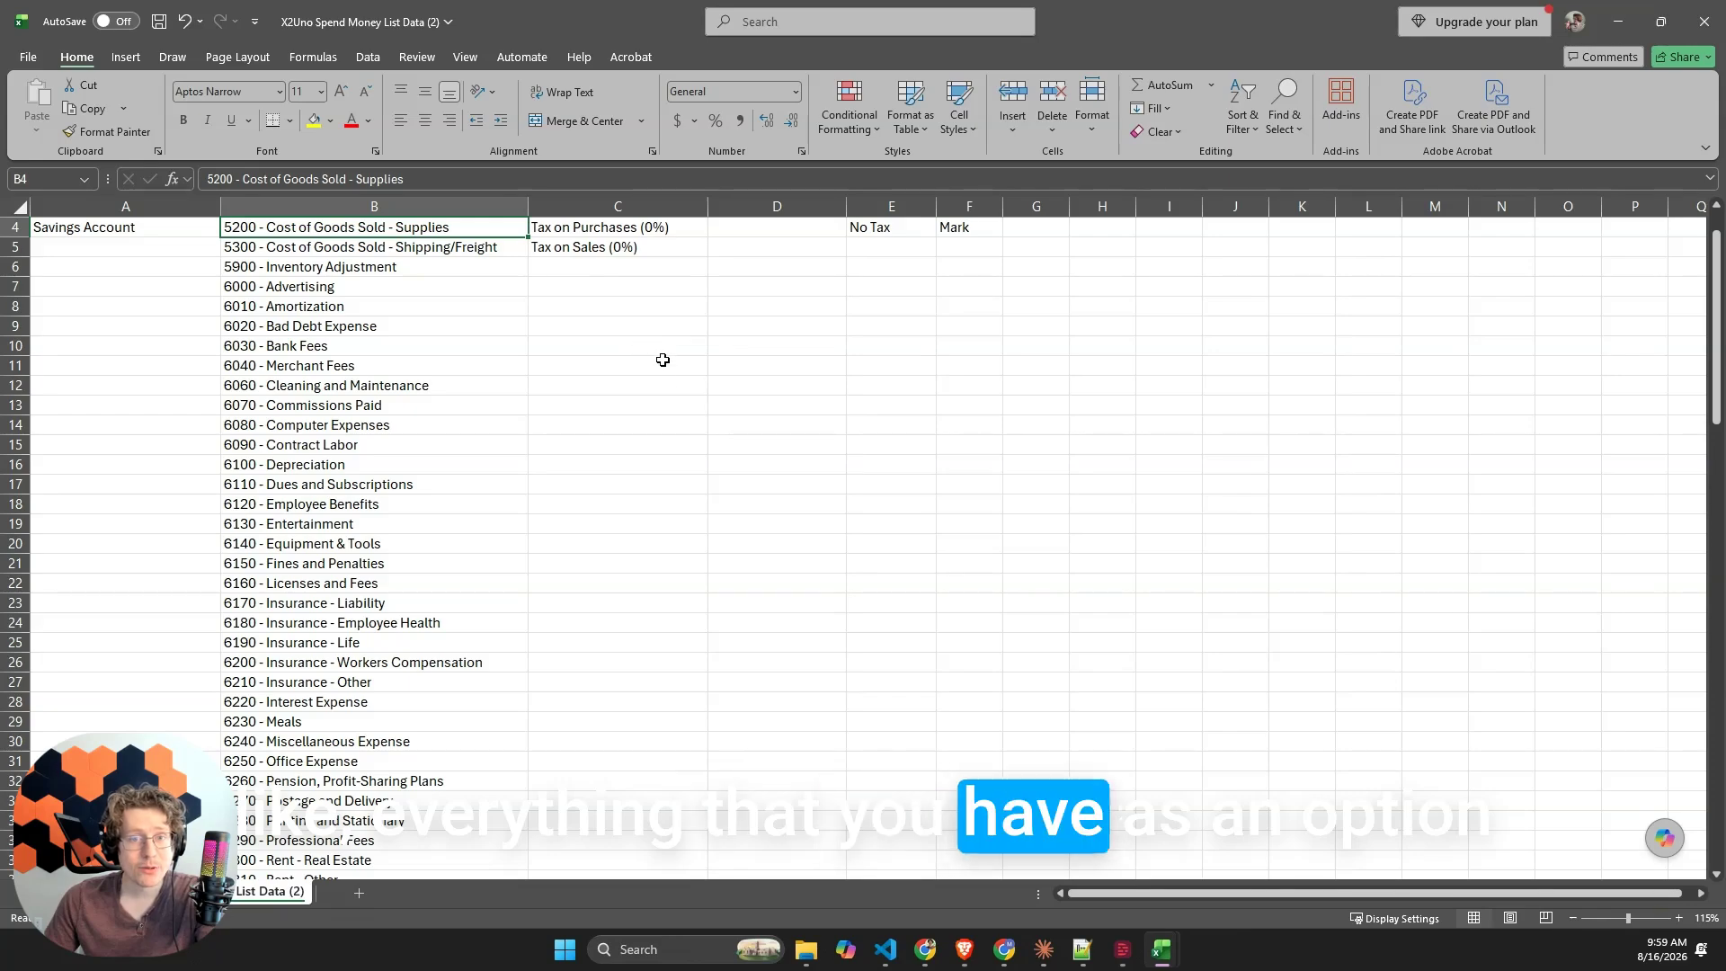
scroll(674, 377, up, 1)
ctrl+scroll(693, 389, up, 1)
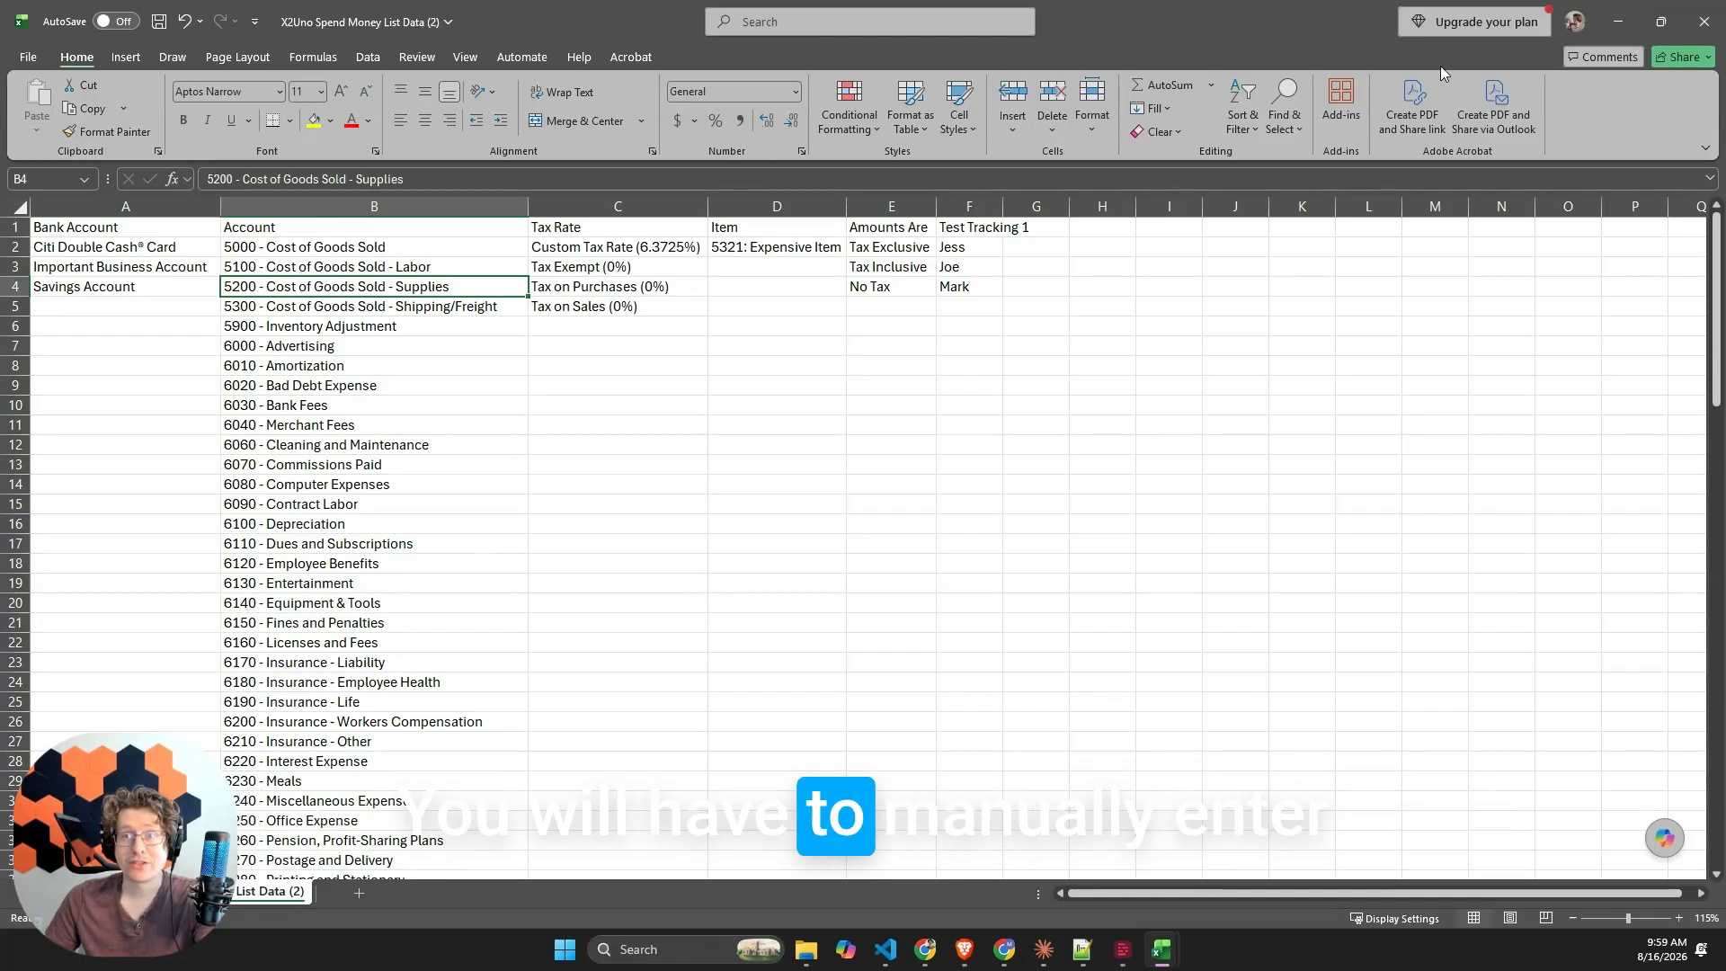
click(1619, 34)
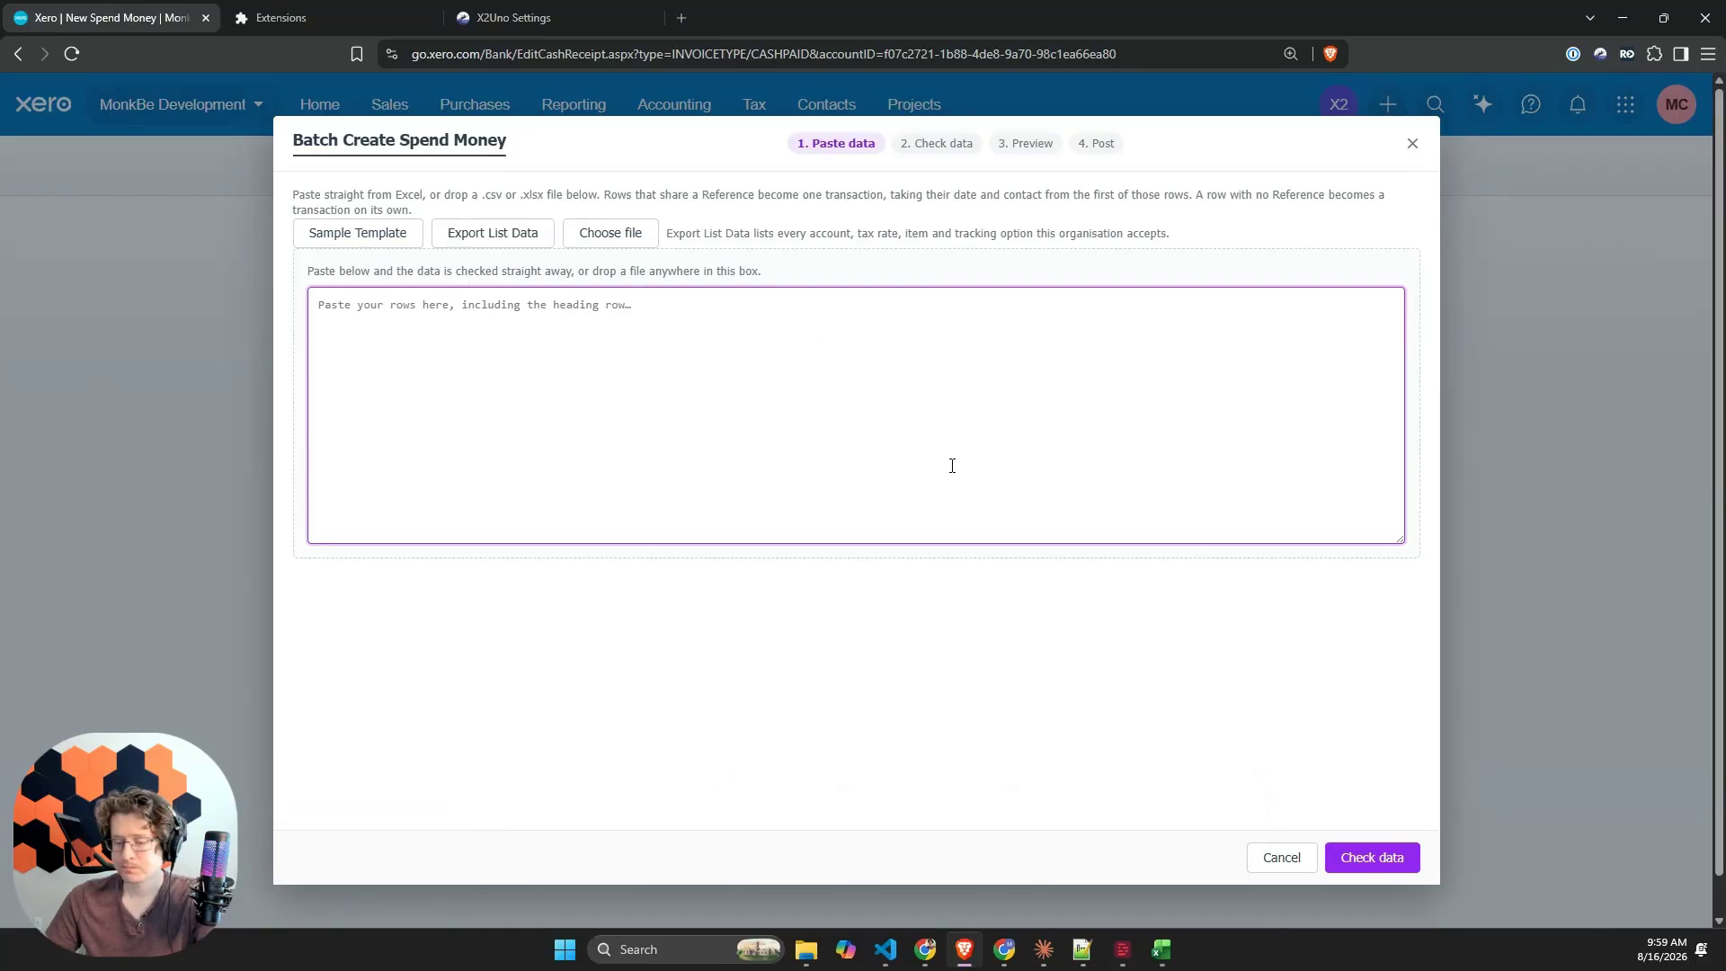
- Copy the template workbook's full table A1:L6, headings included, from Excel and paste it into the Batch Create Spend Money data box in Xero
mouse_move(1169, 955)
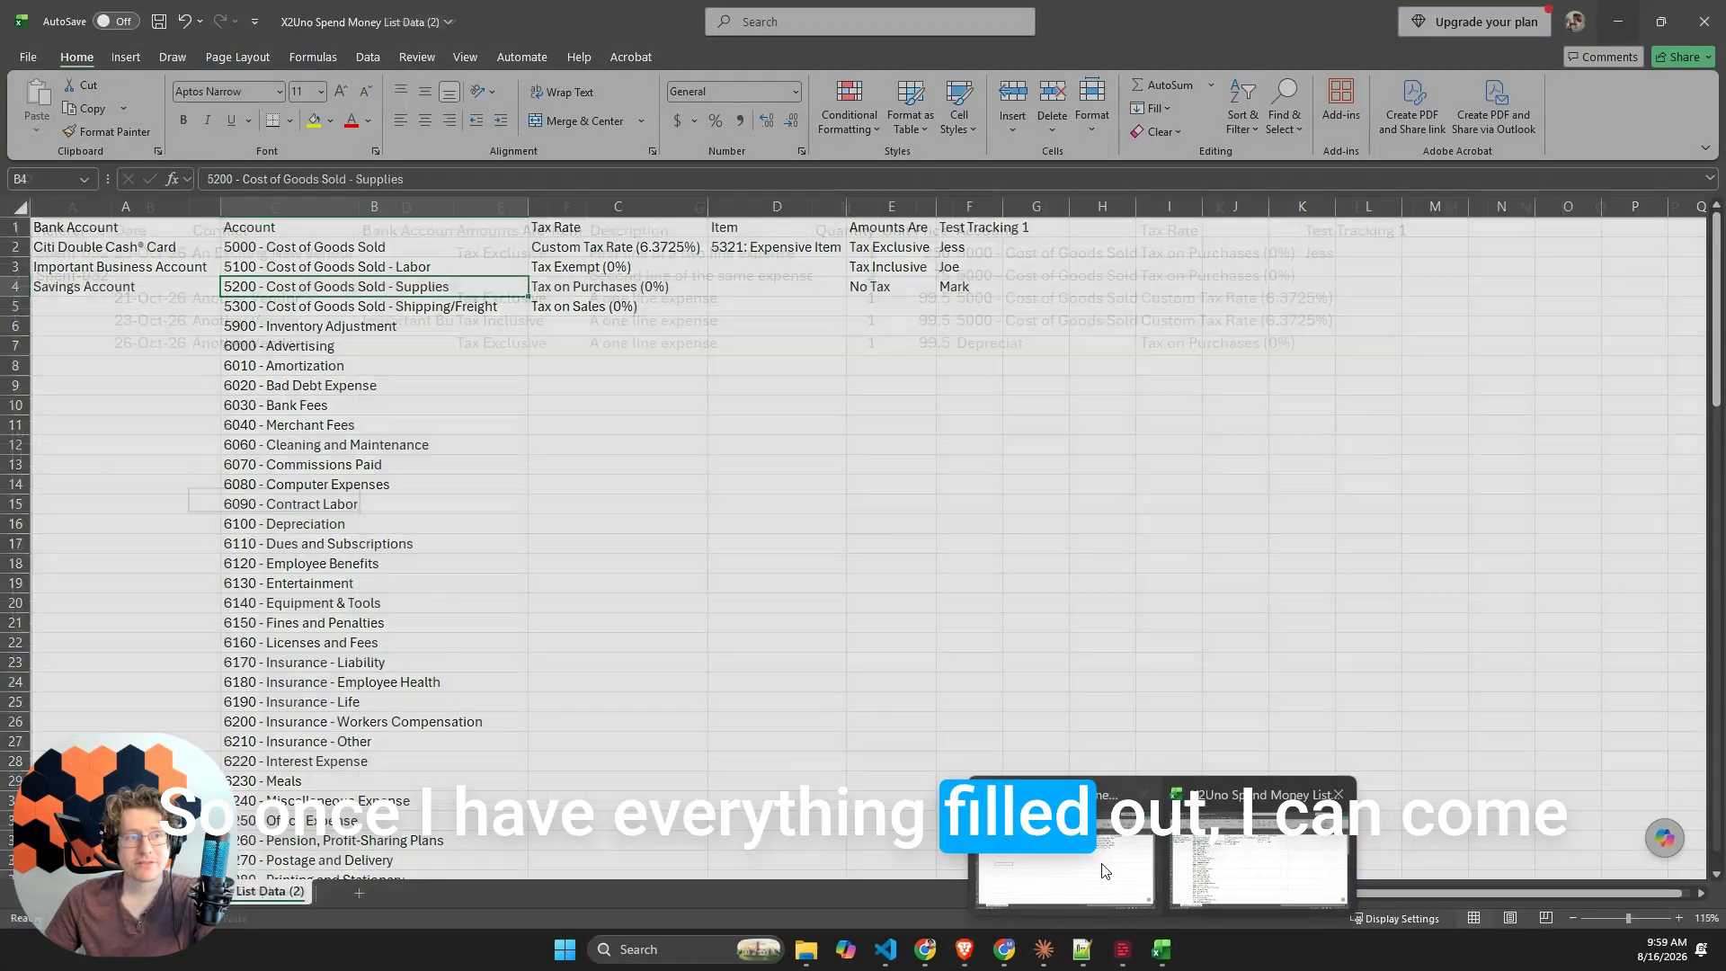
click(1048, 868)
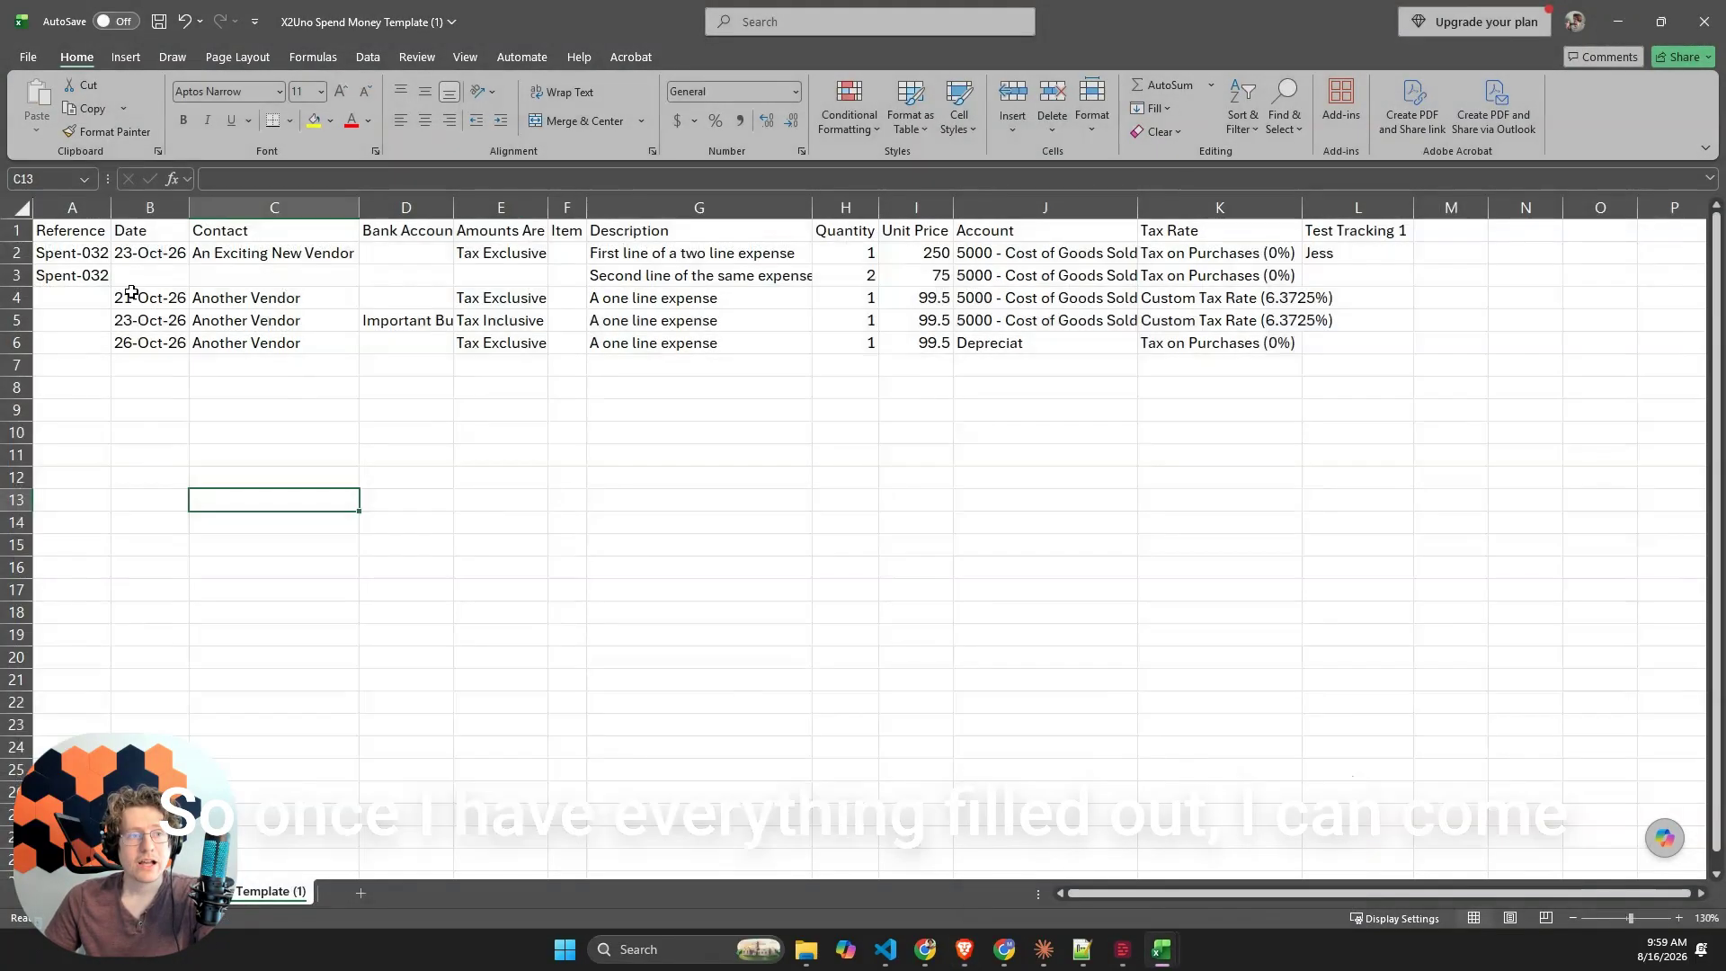
drag(69, 232, 1367, 342)
key(ctrl+c)
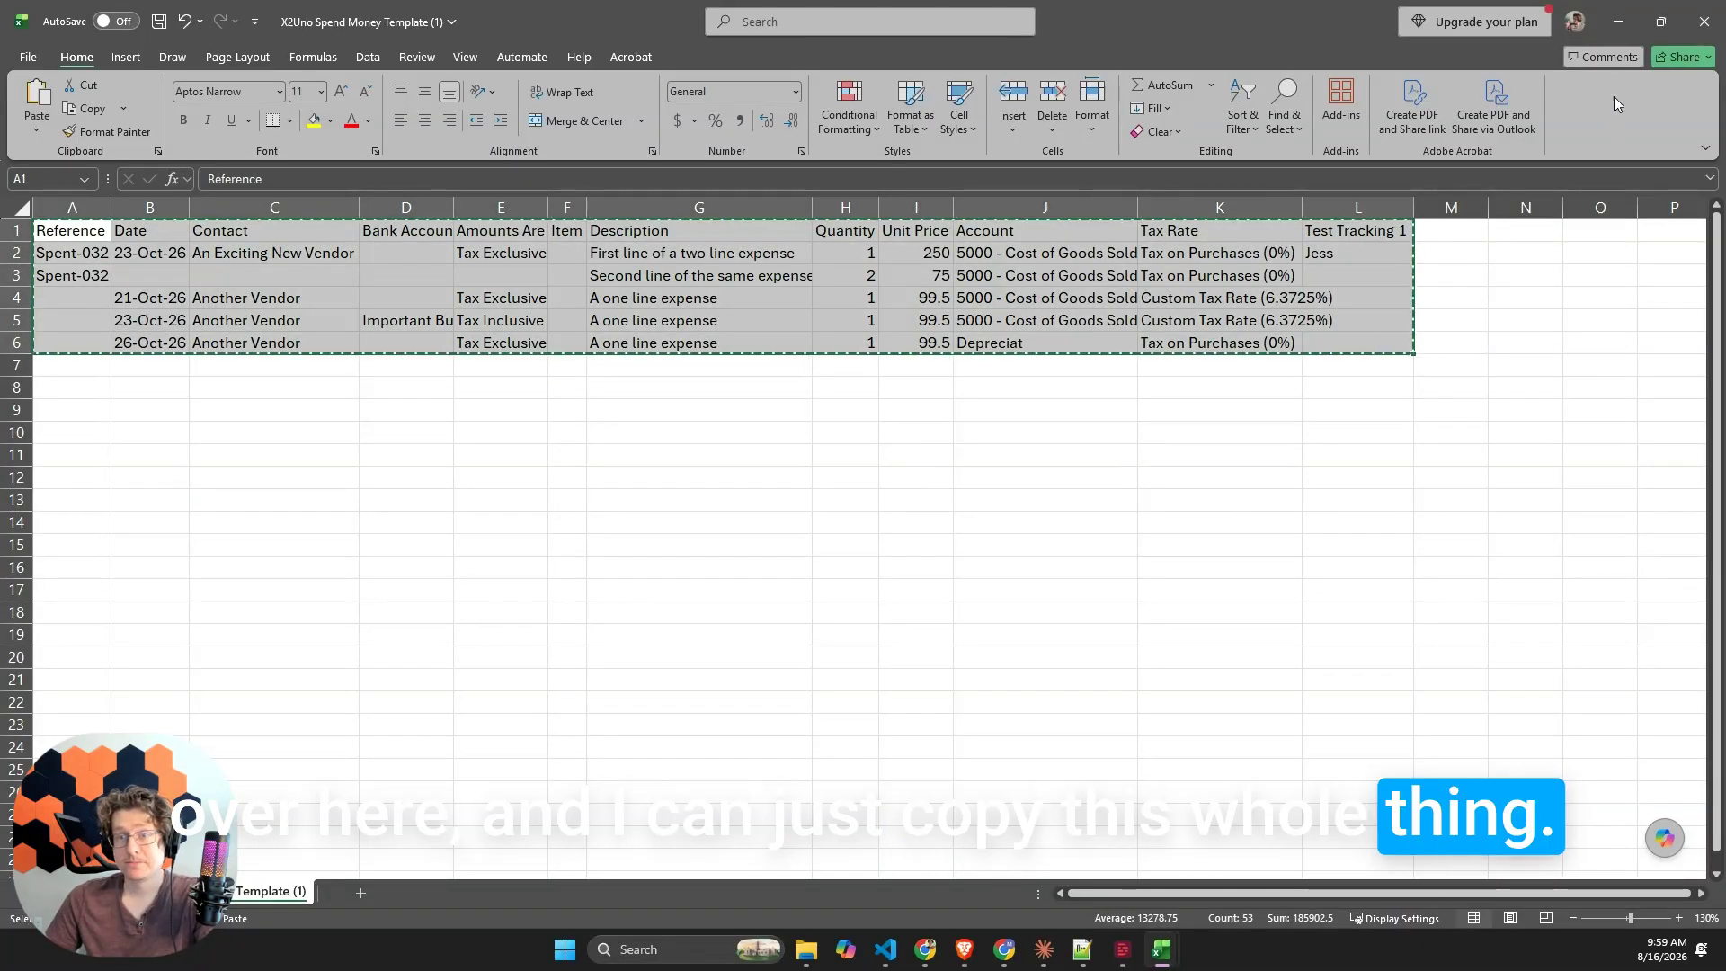
click(1617, 24)
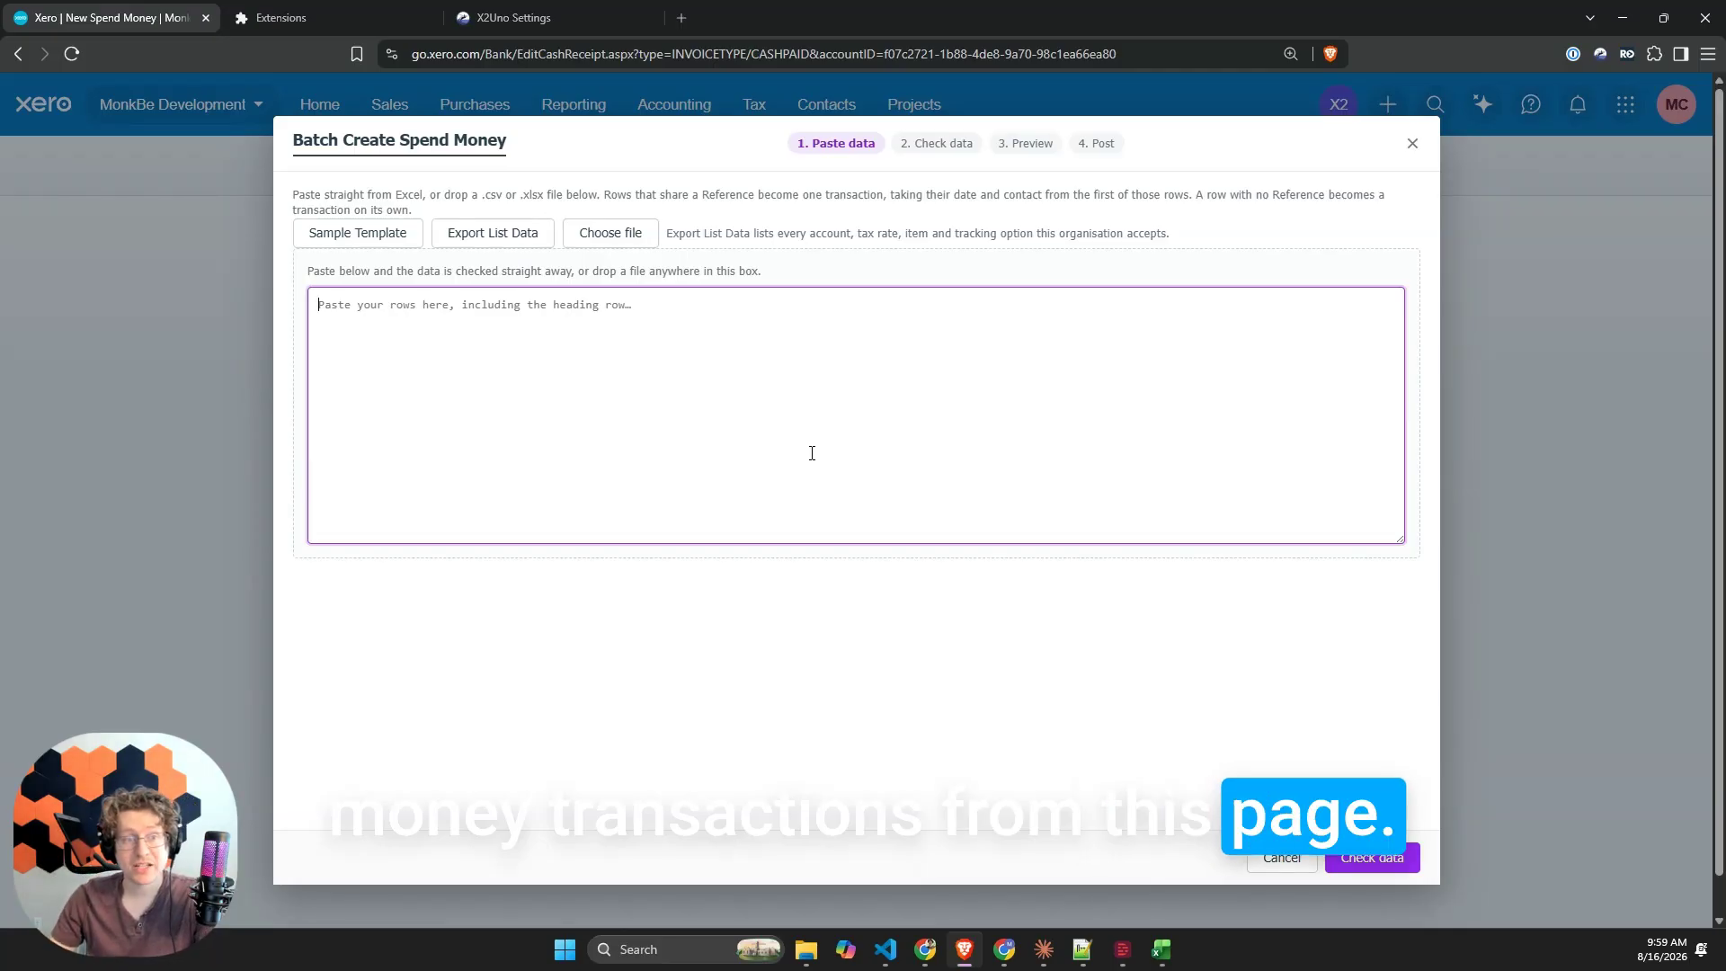
key(ctrl+v)
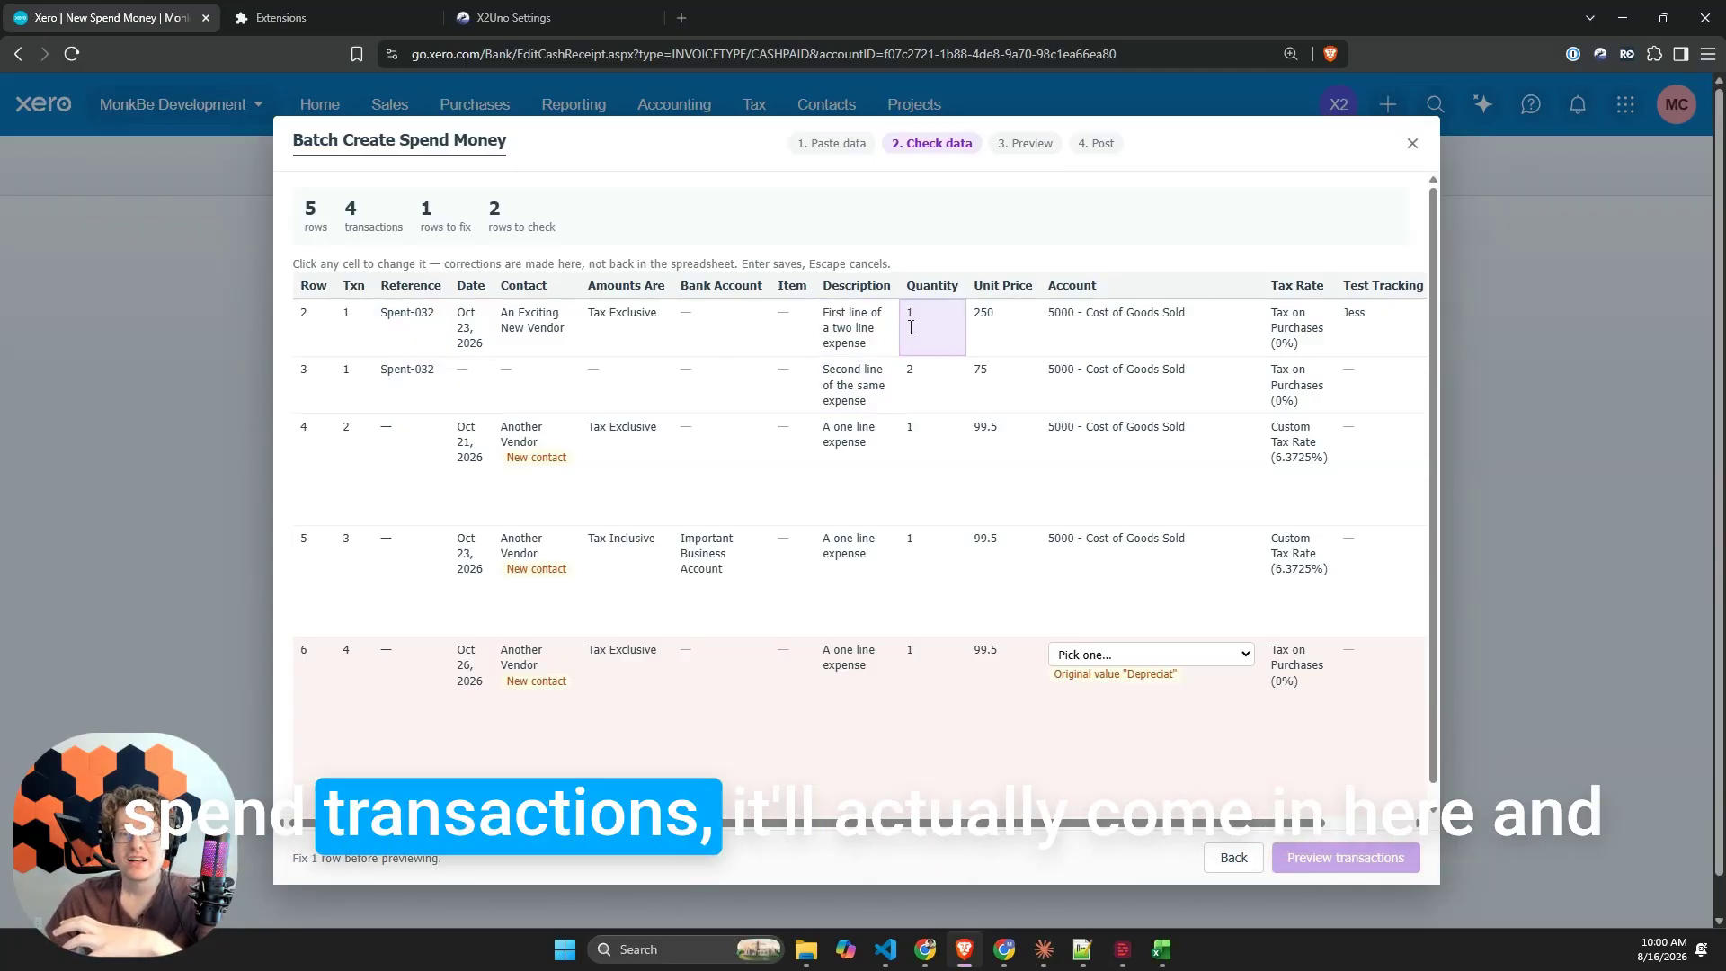
- Review how the Spent-032 rows are grouped and set the account of row 6 to 6100 - Depreciation
drag(357, 316, 348, 372)
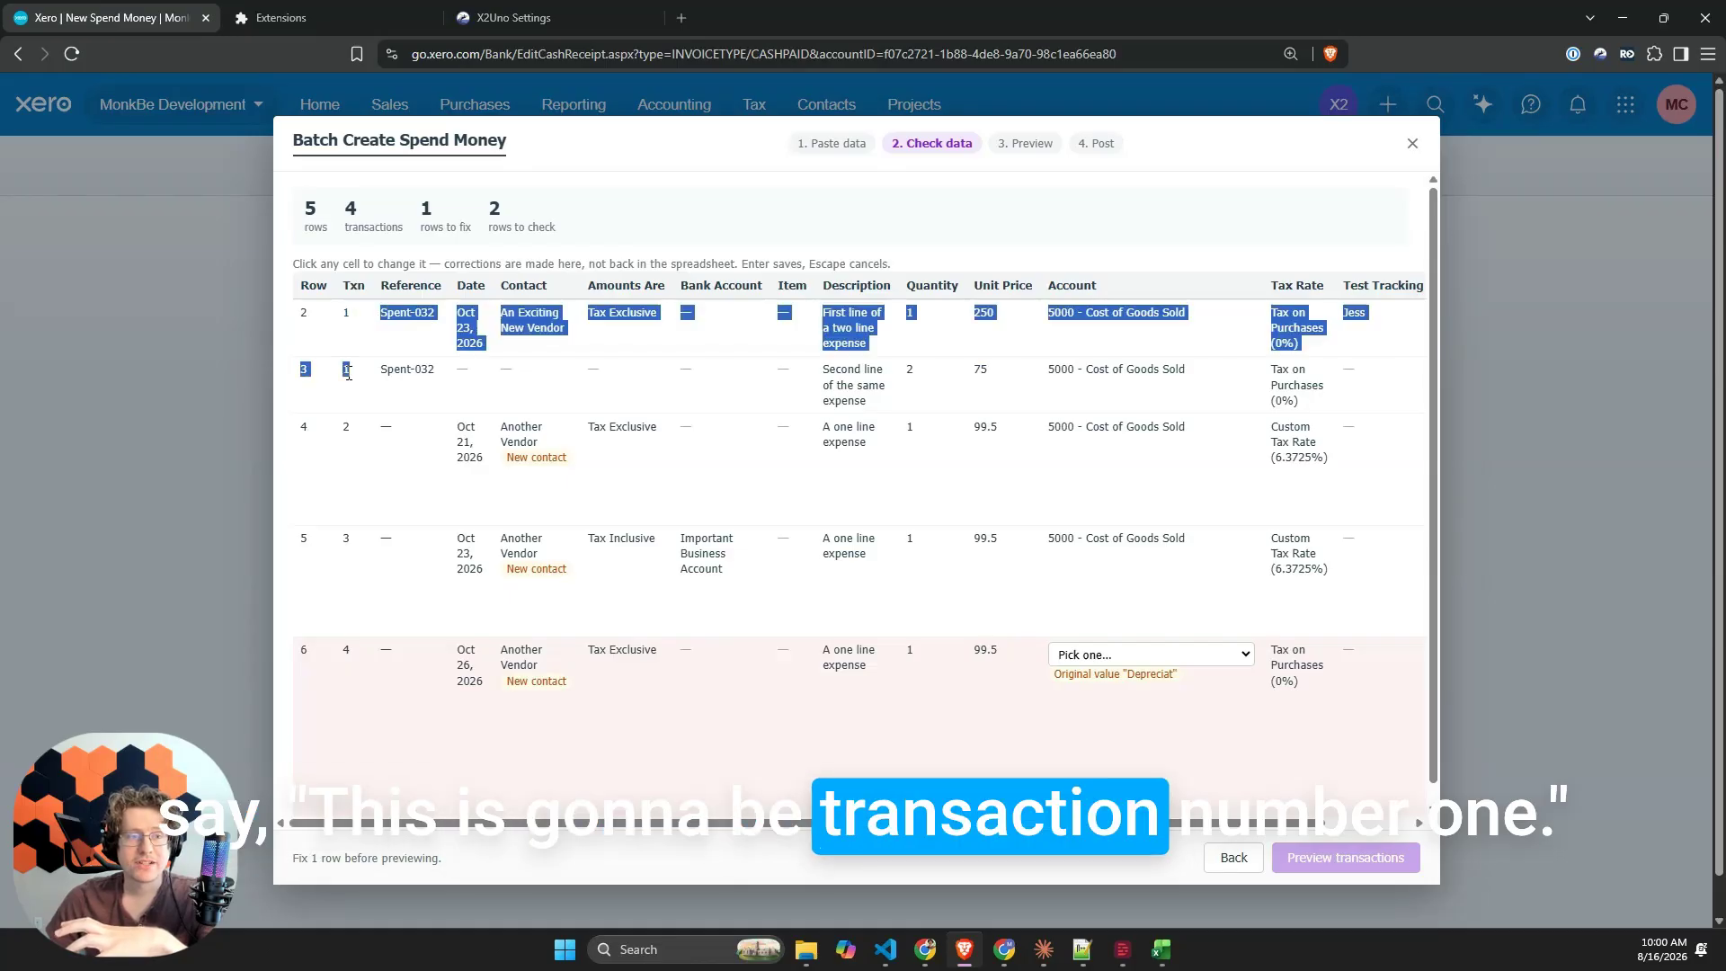
click(358, 387)
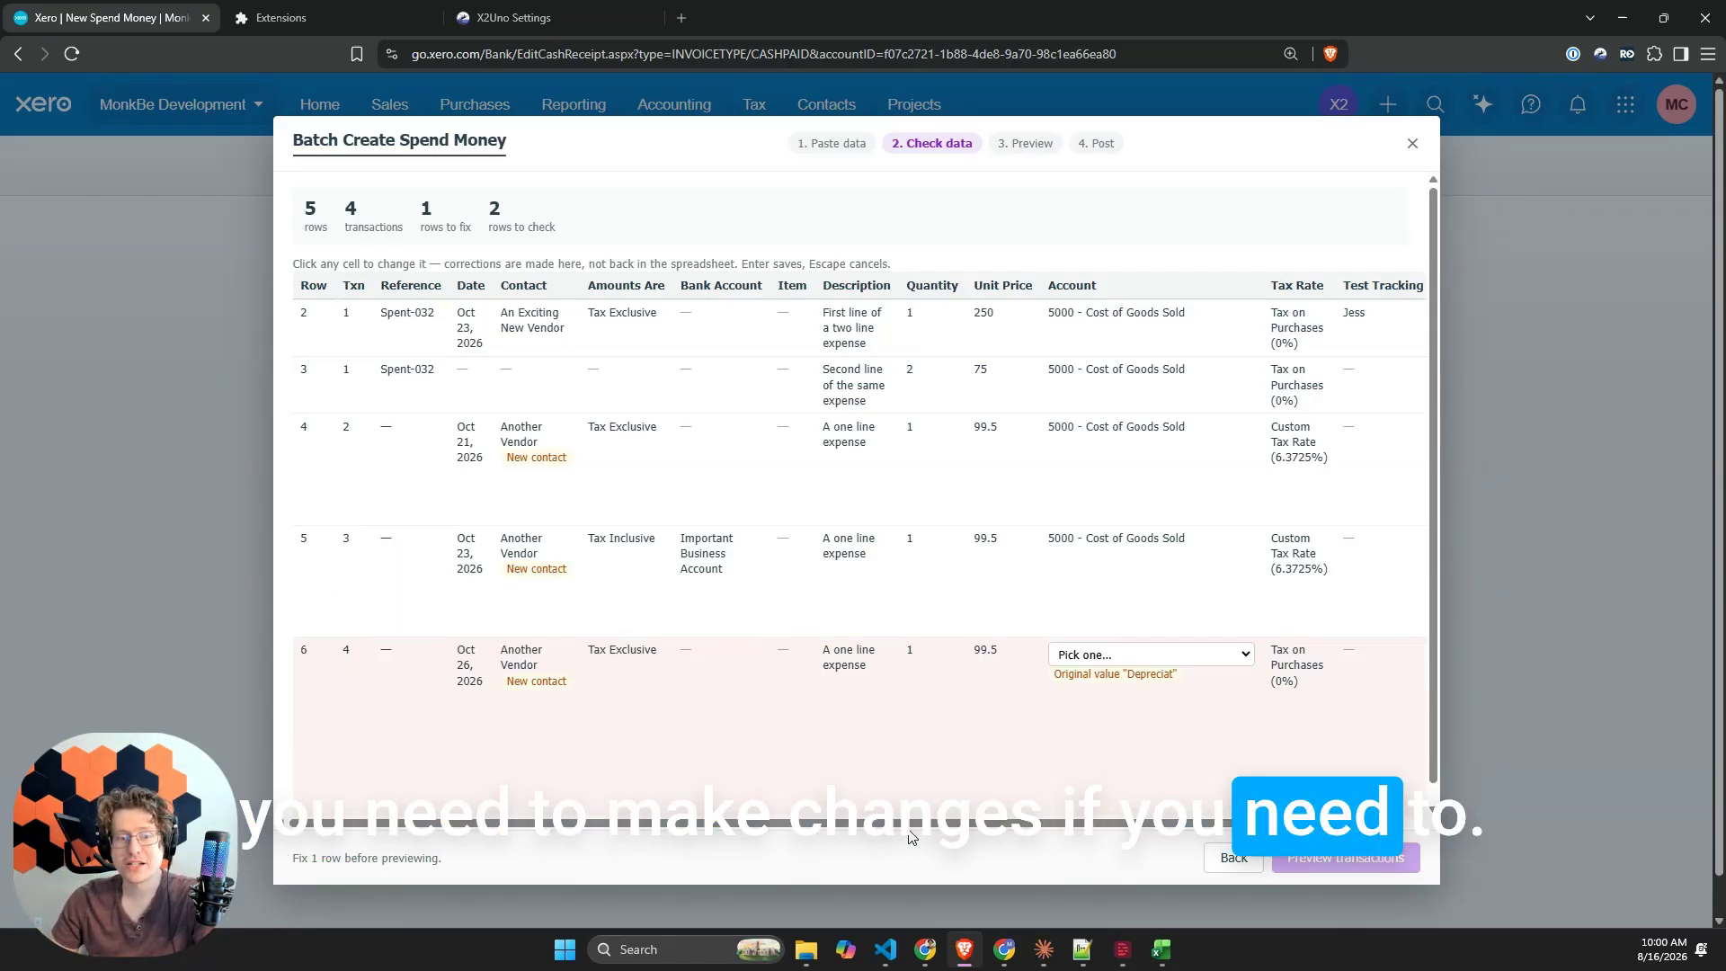
scroll(899, 764, right, 2)
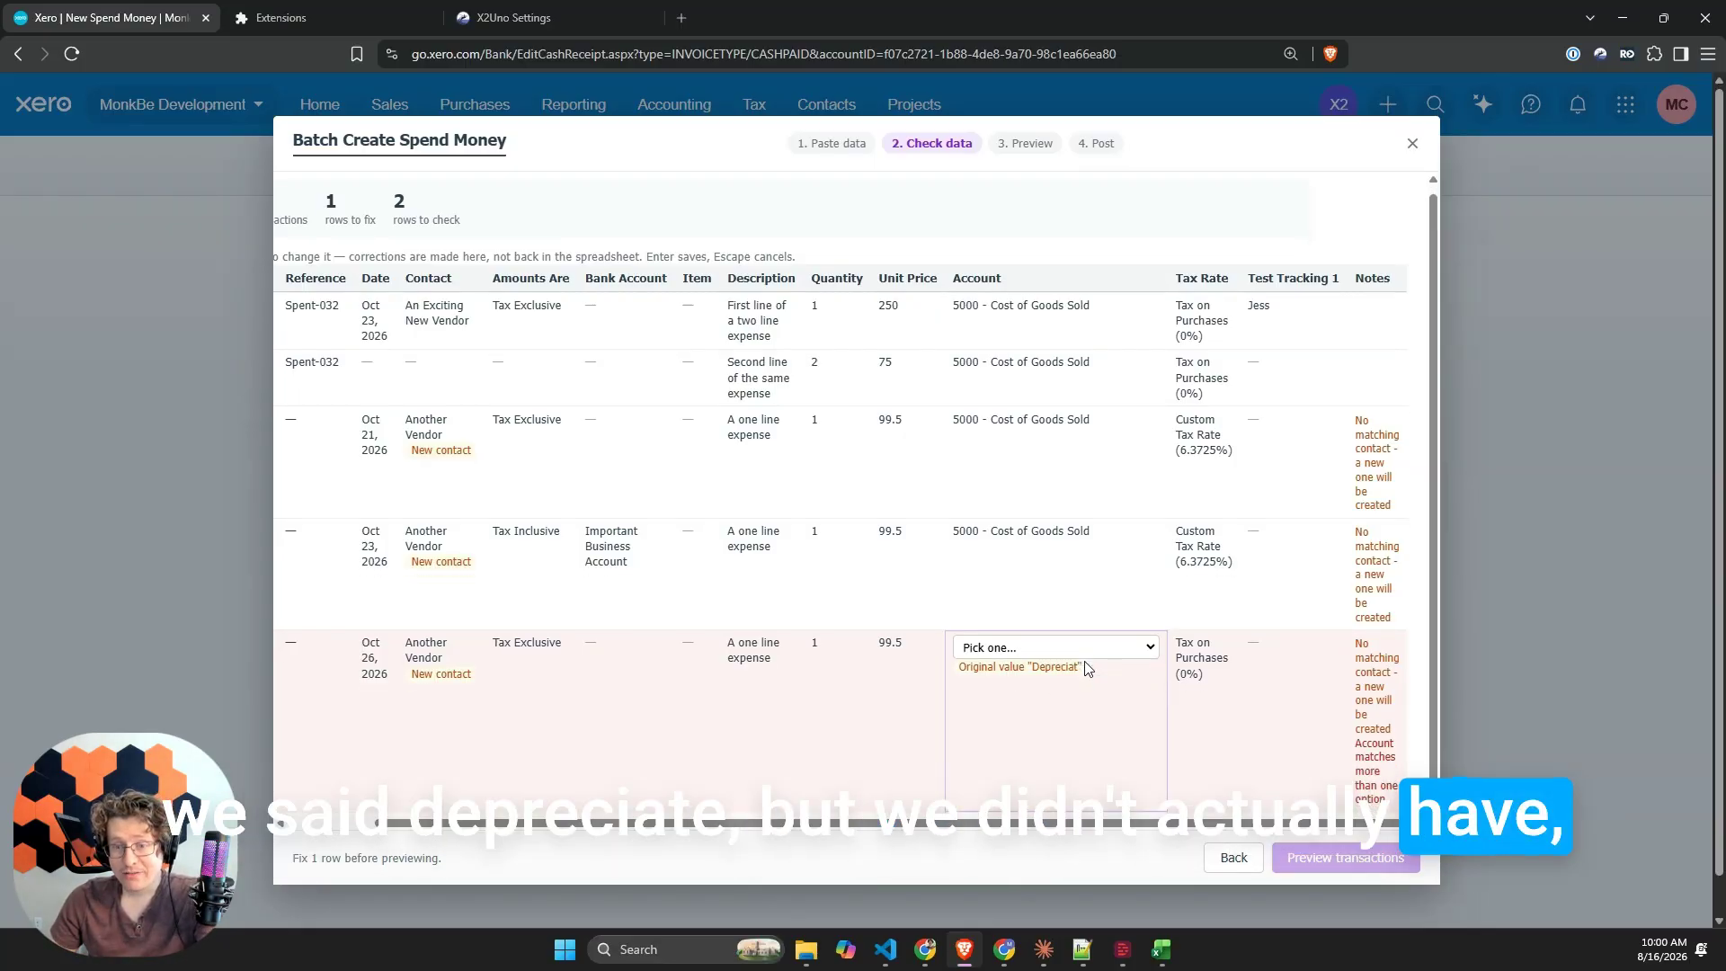
scroll(1082, 651, down, 1)
click(1079, 640)
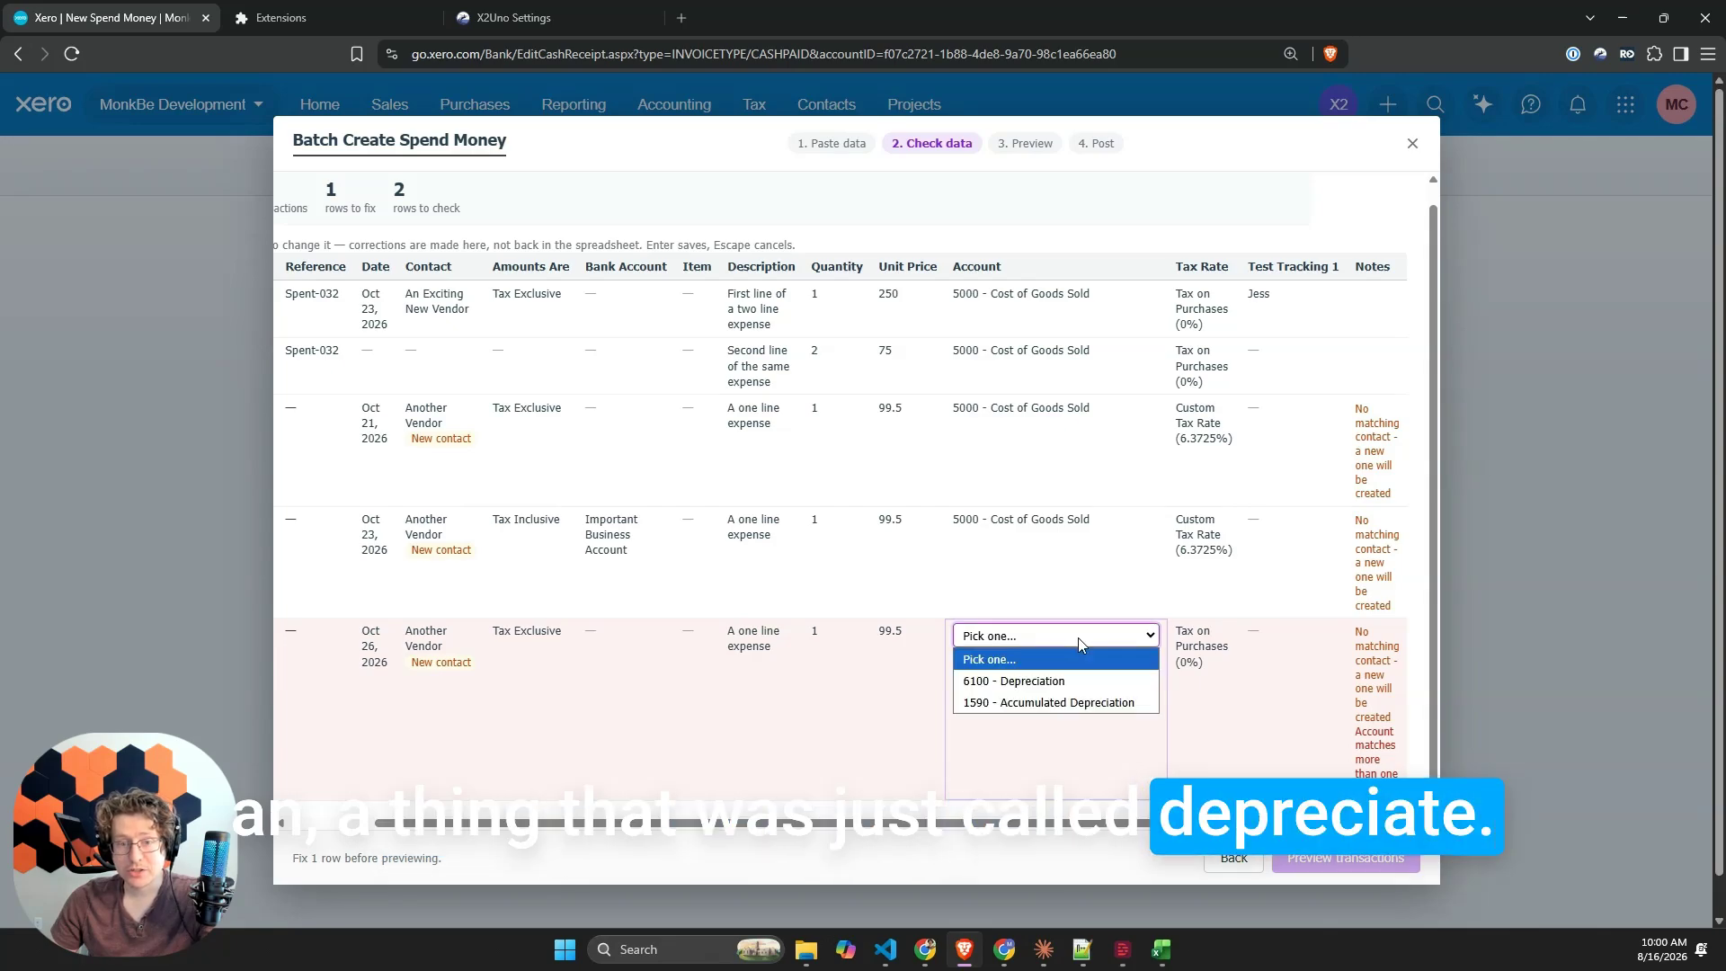
click(1062, 639)
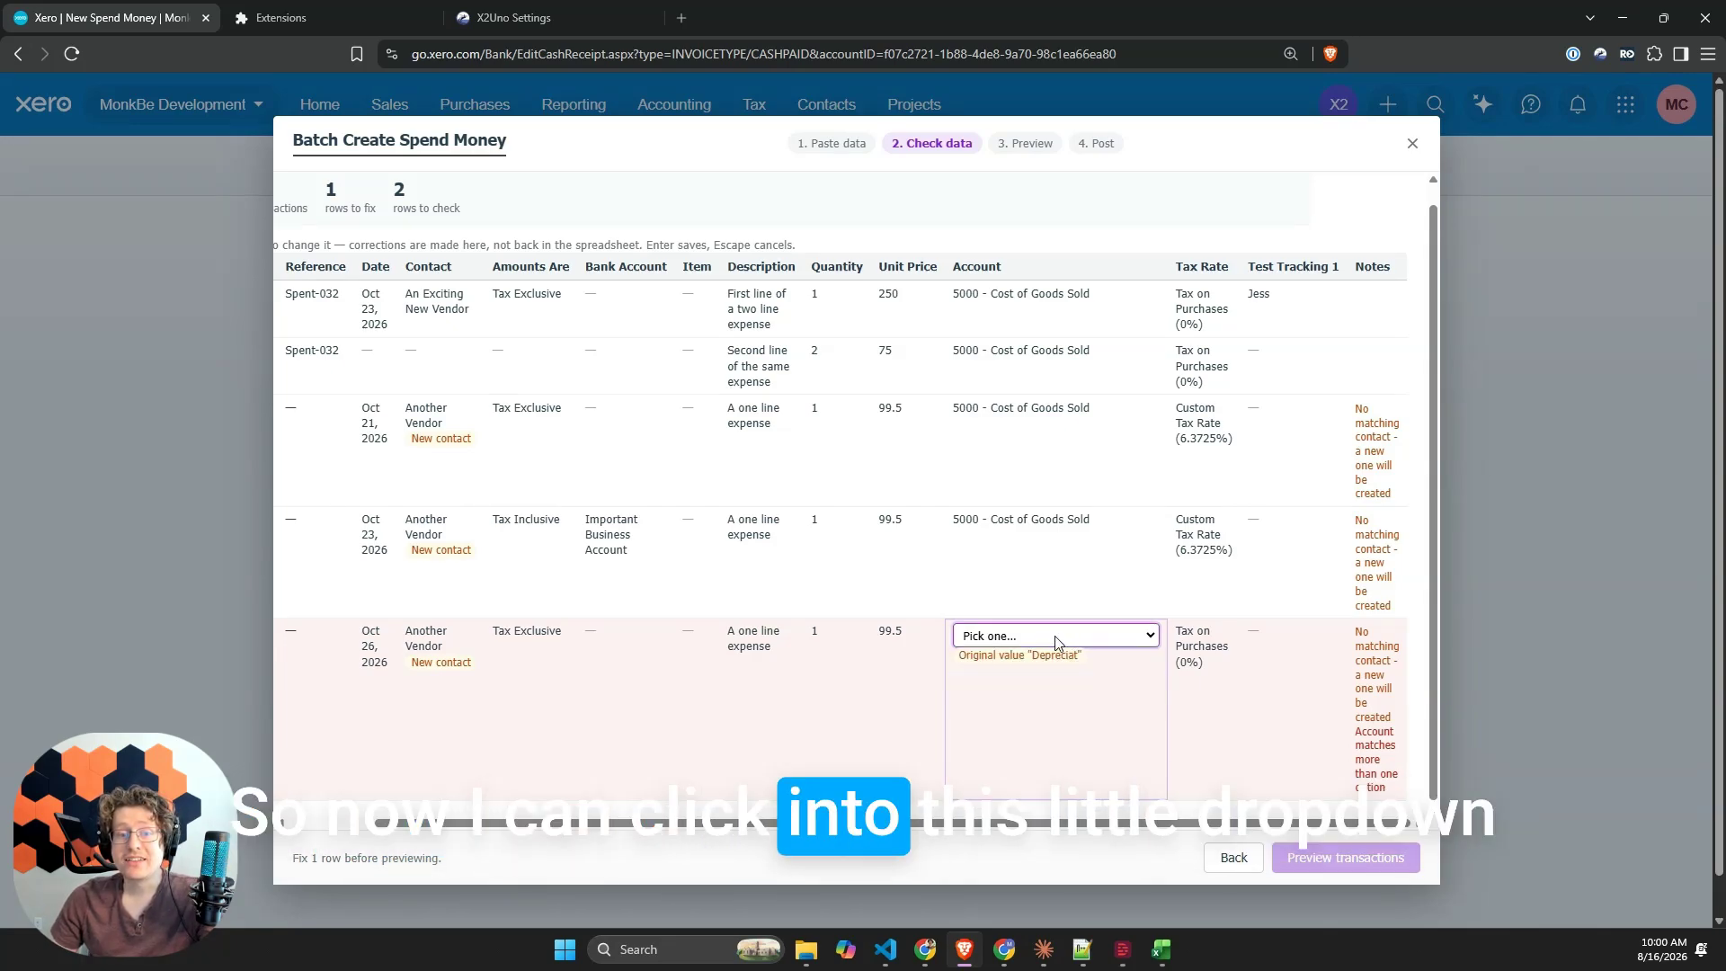
click(1056, 641)
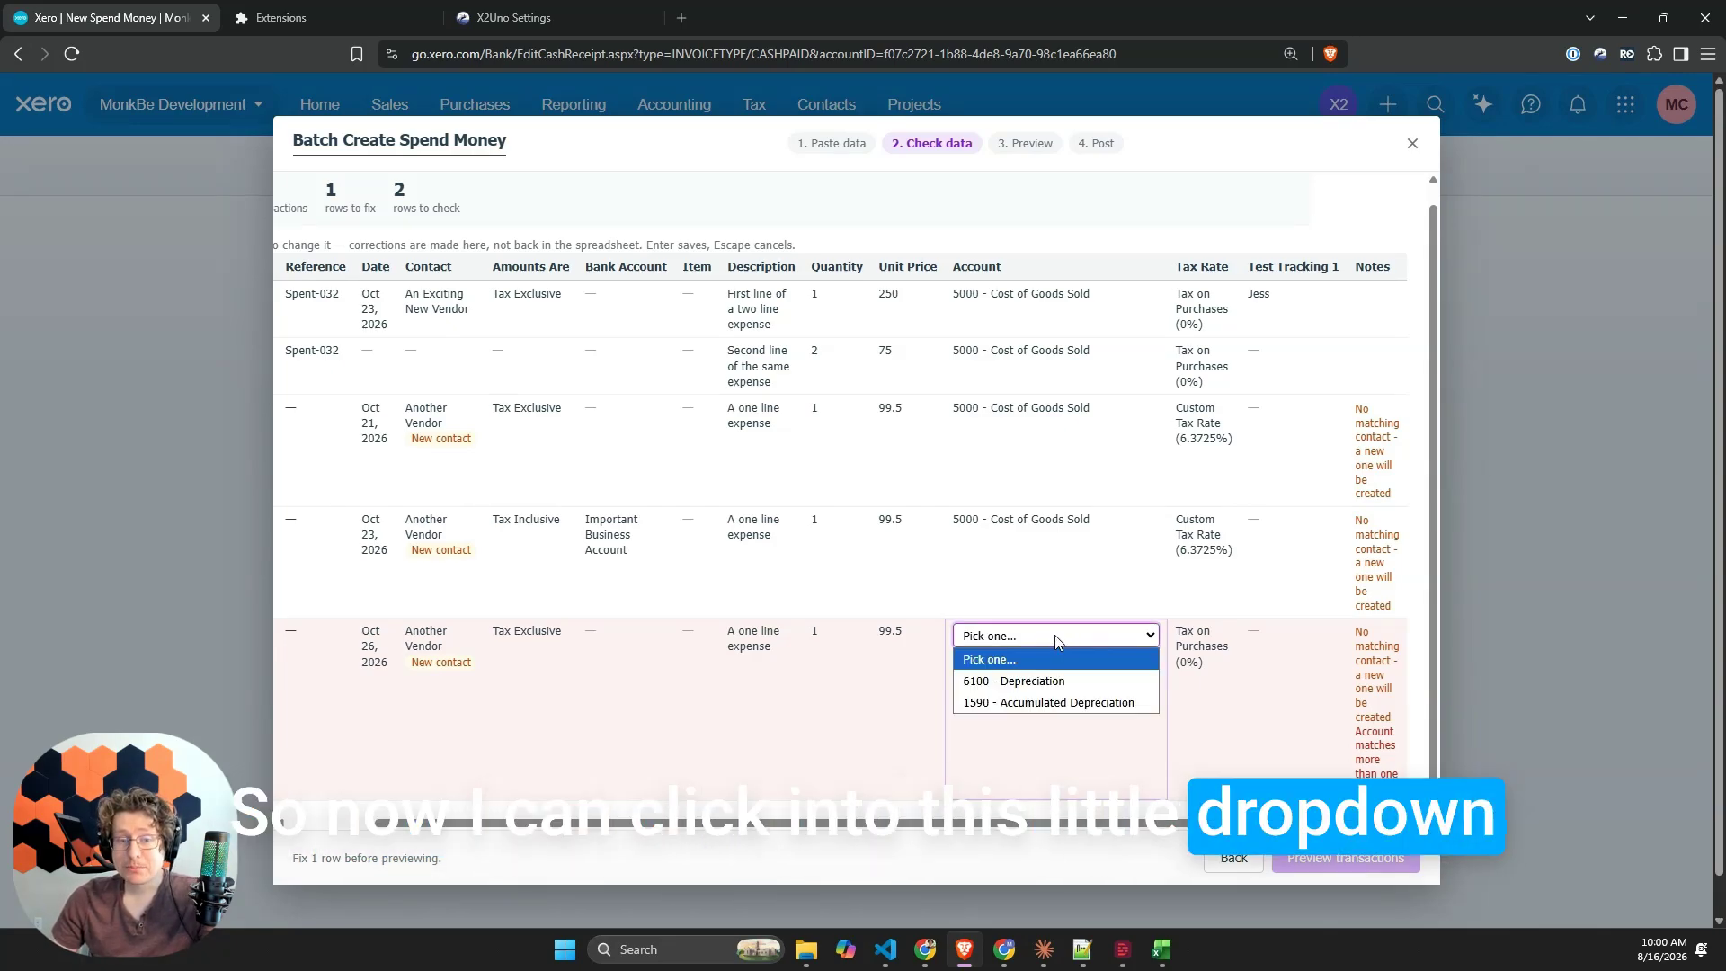
click(1059, 687)
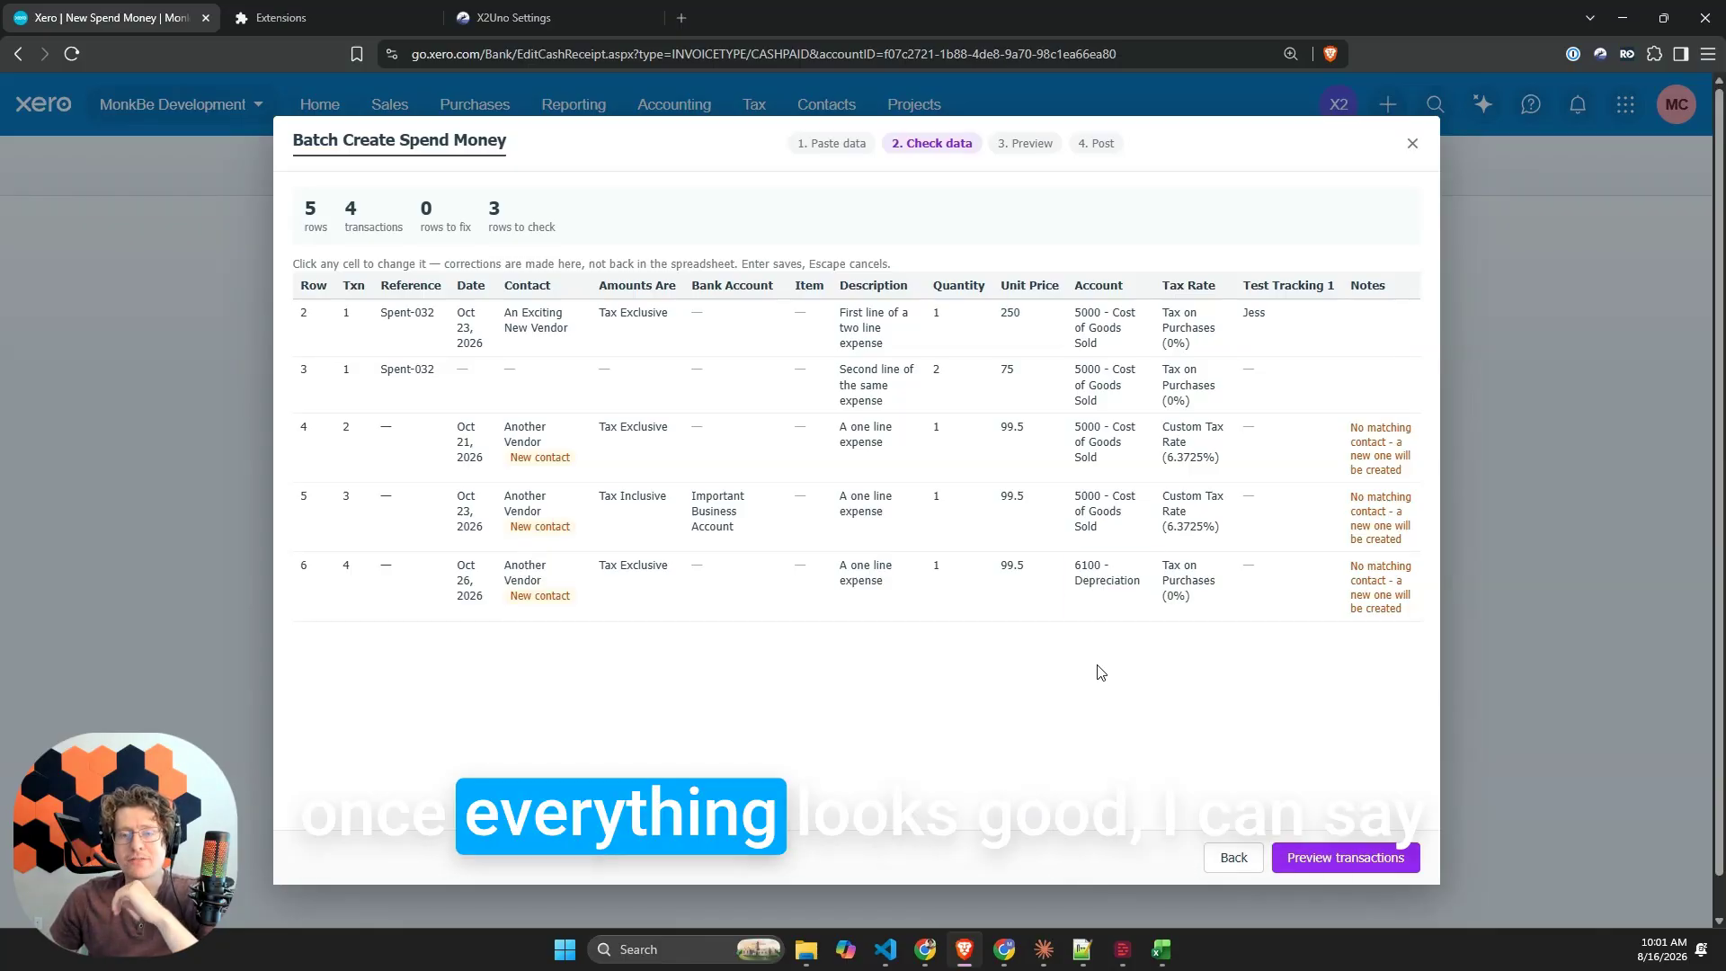
- Generate the preview of the batch transactions and look through each transaction's line details
click(1349, 858)
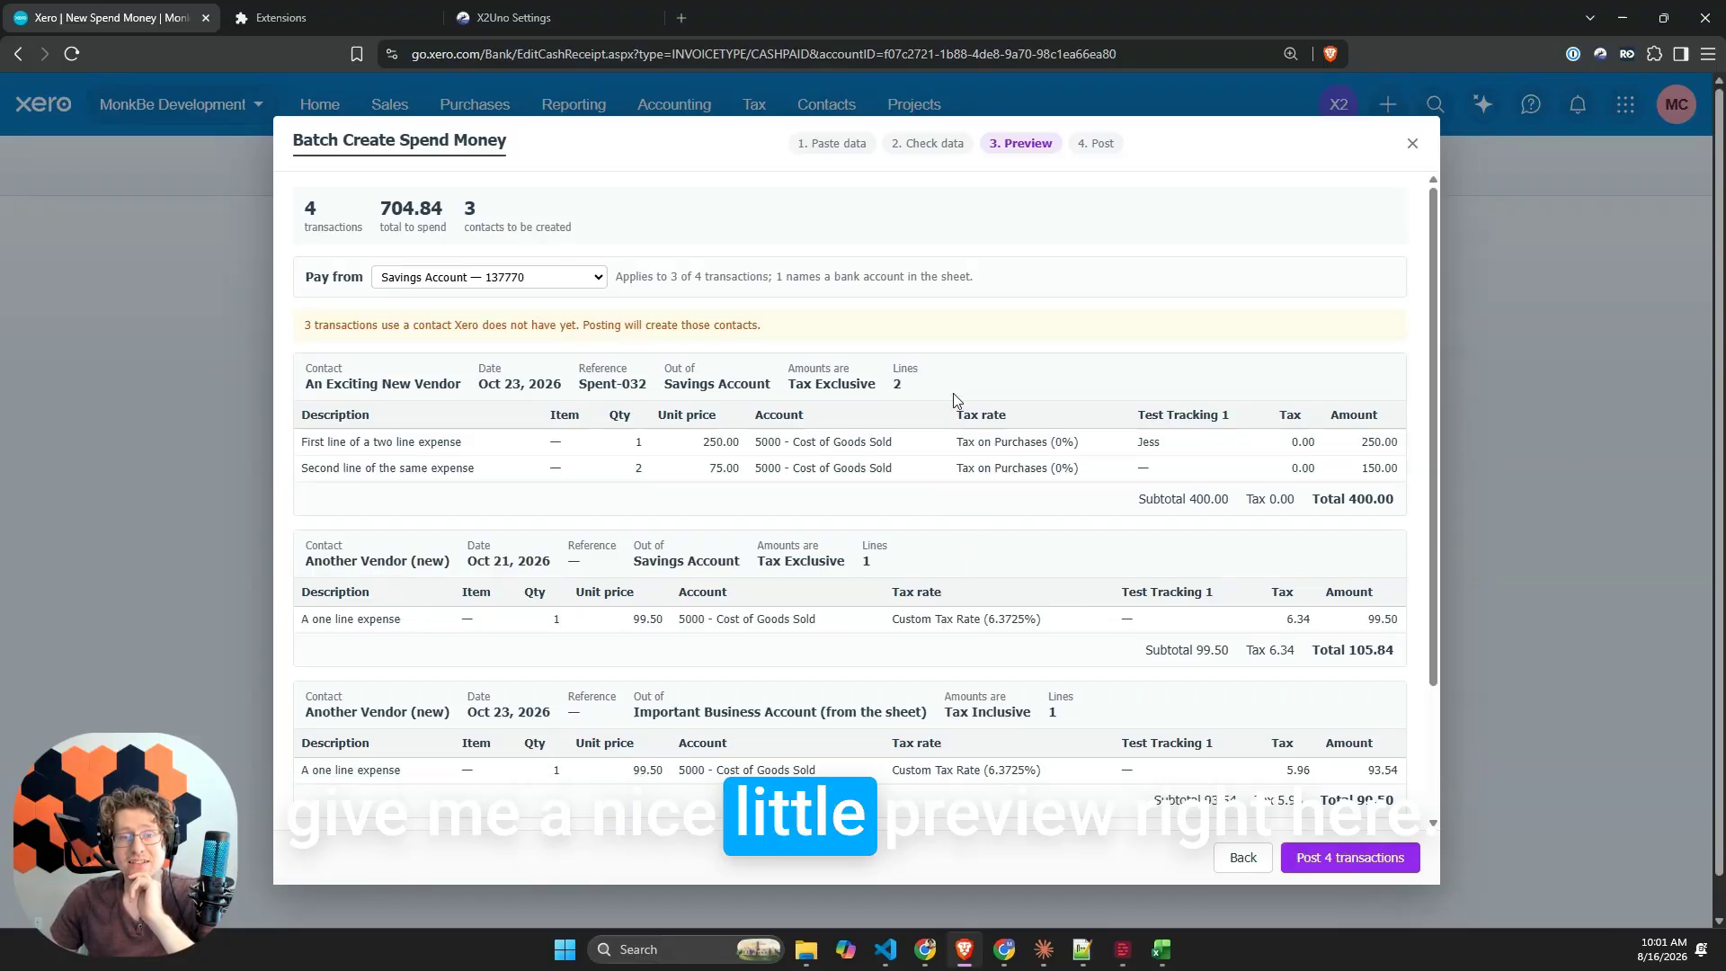
scroll(953, 413, down, 2)
scroll(929, 554, up, 2)
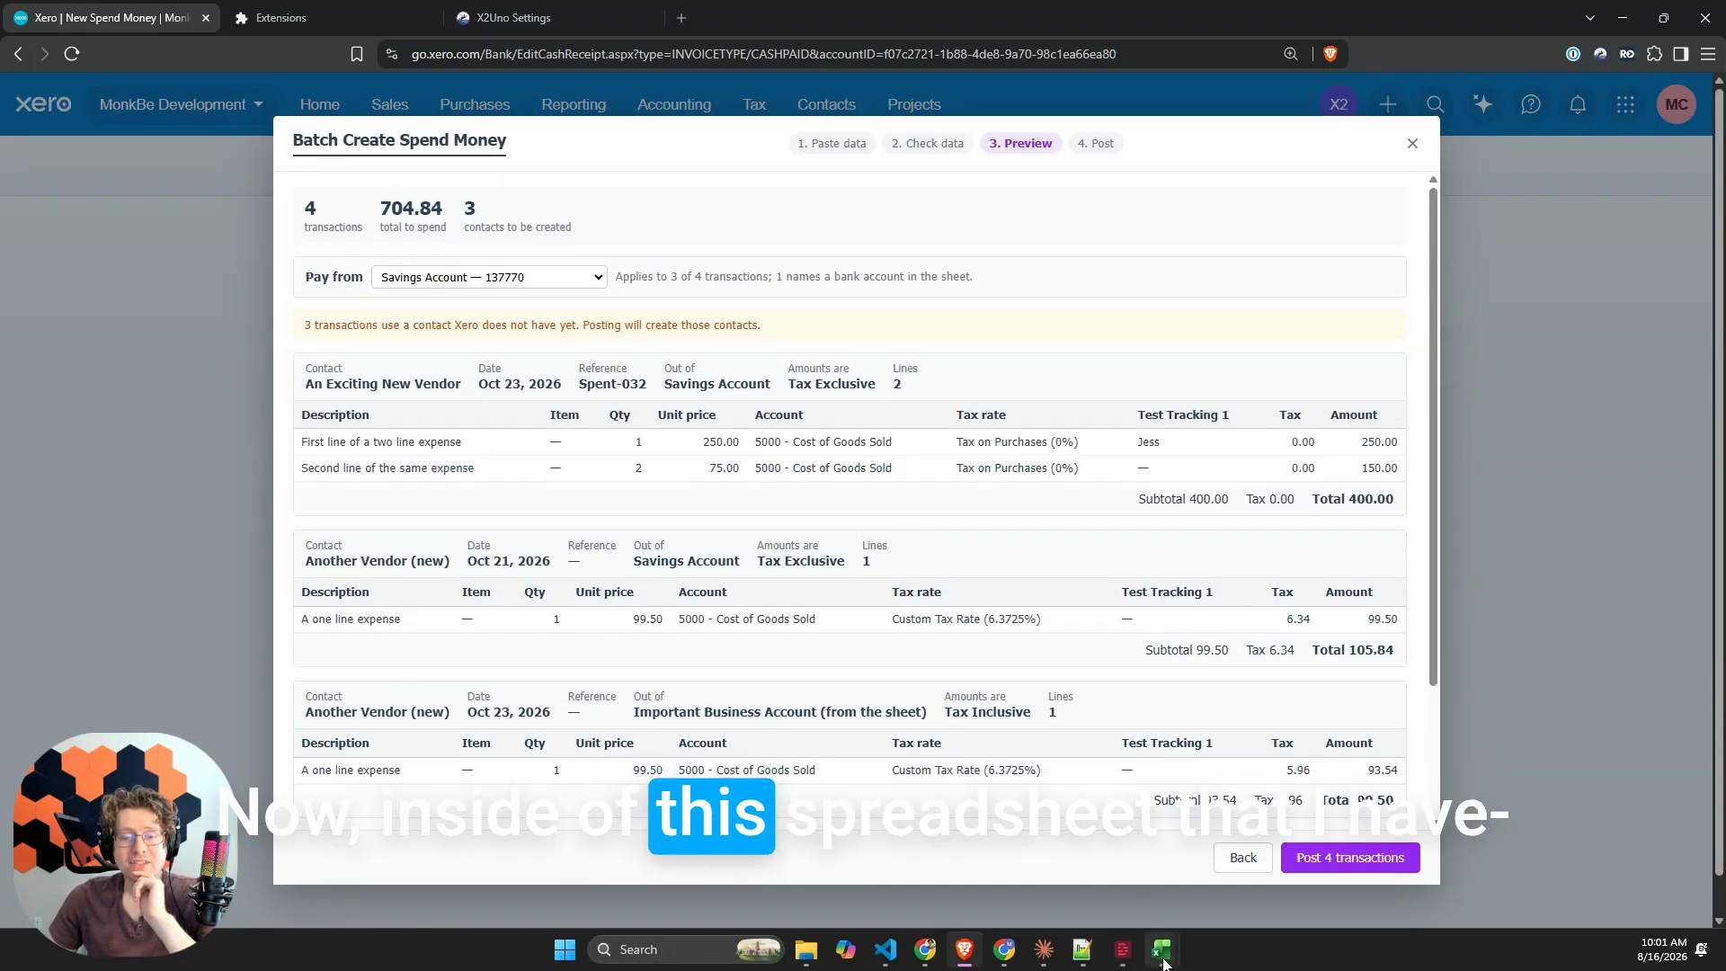
- Switch to the Spend Money Template workbook in Excel and widen the Bank Account column
mouse_move(1161, 949)
click(1144, 868)
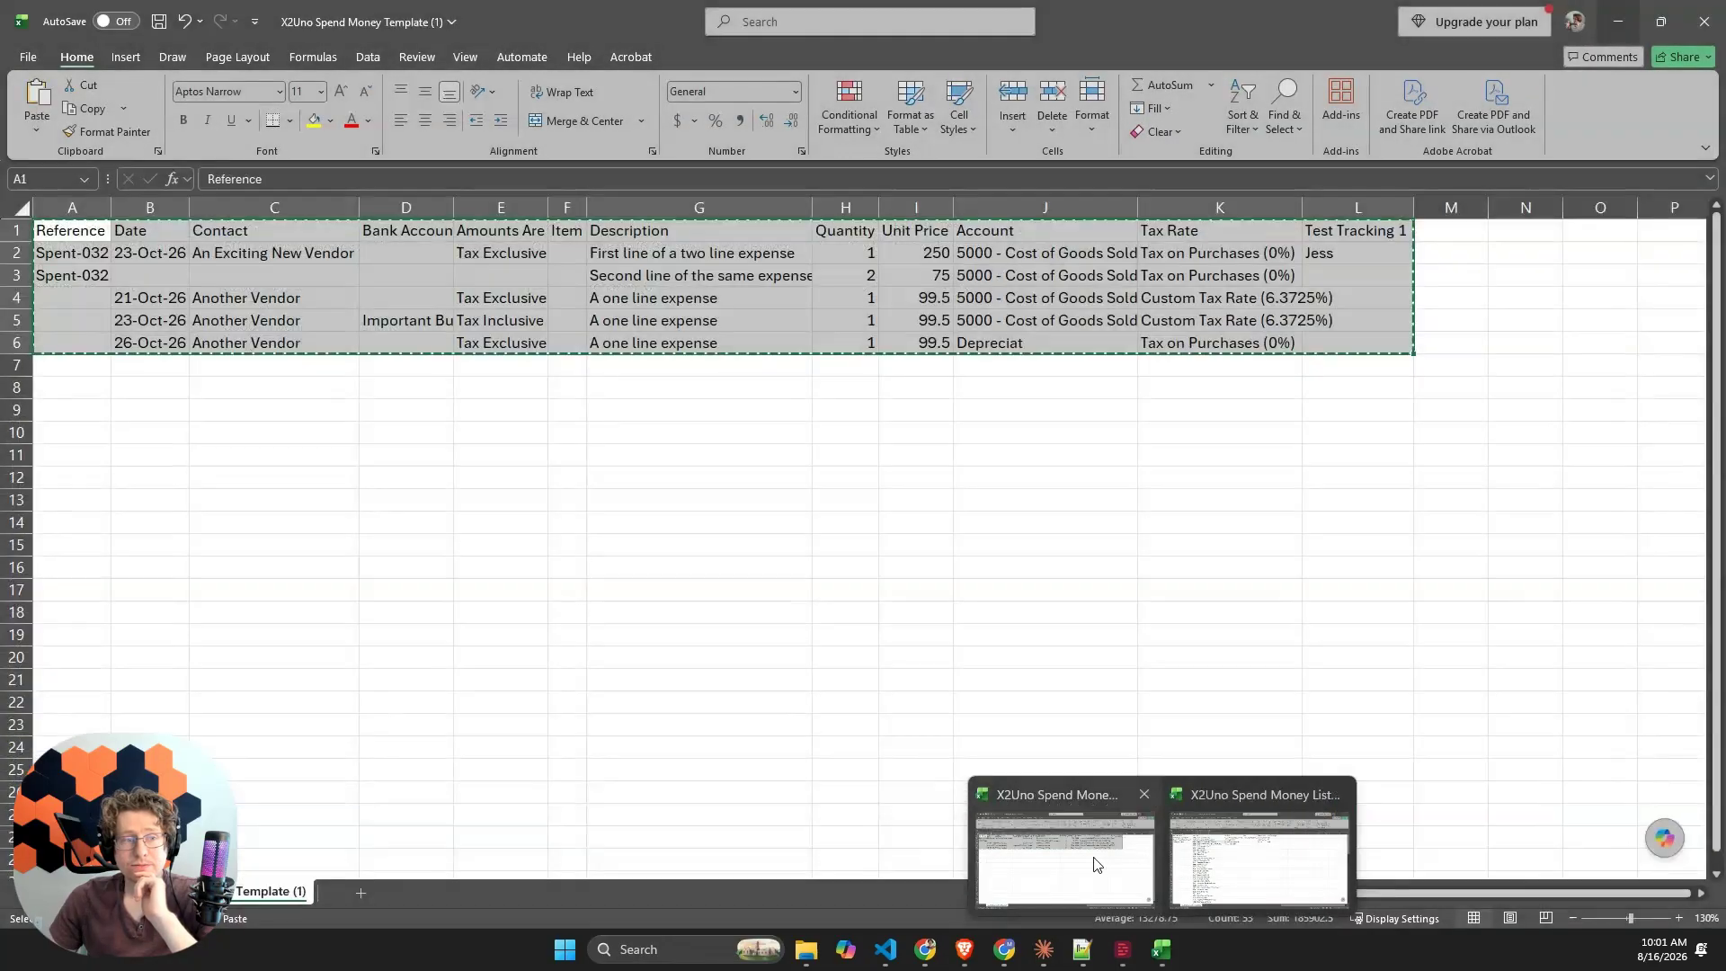
click(416, 233)
drag(453, 208, 580, 208)
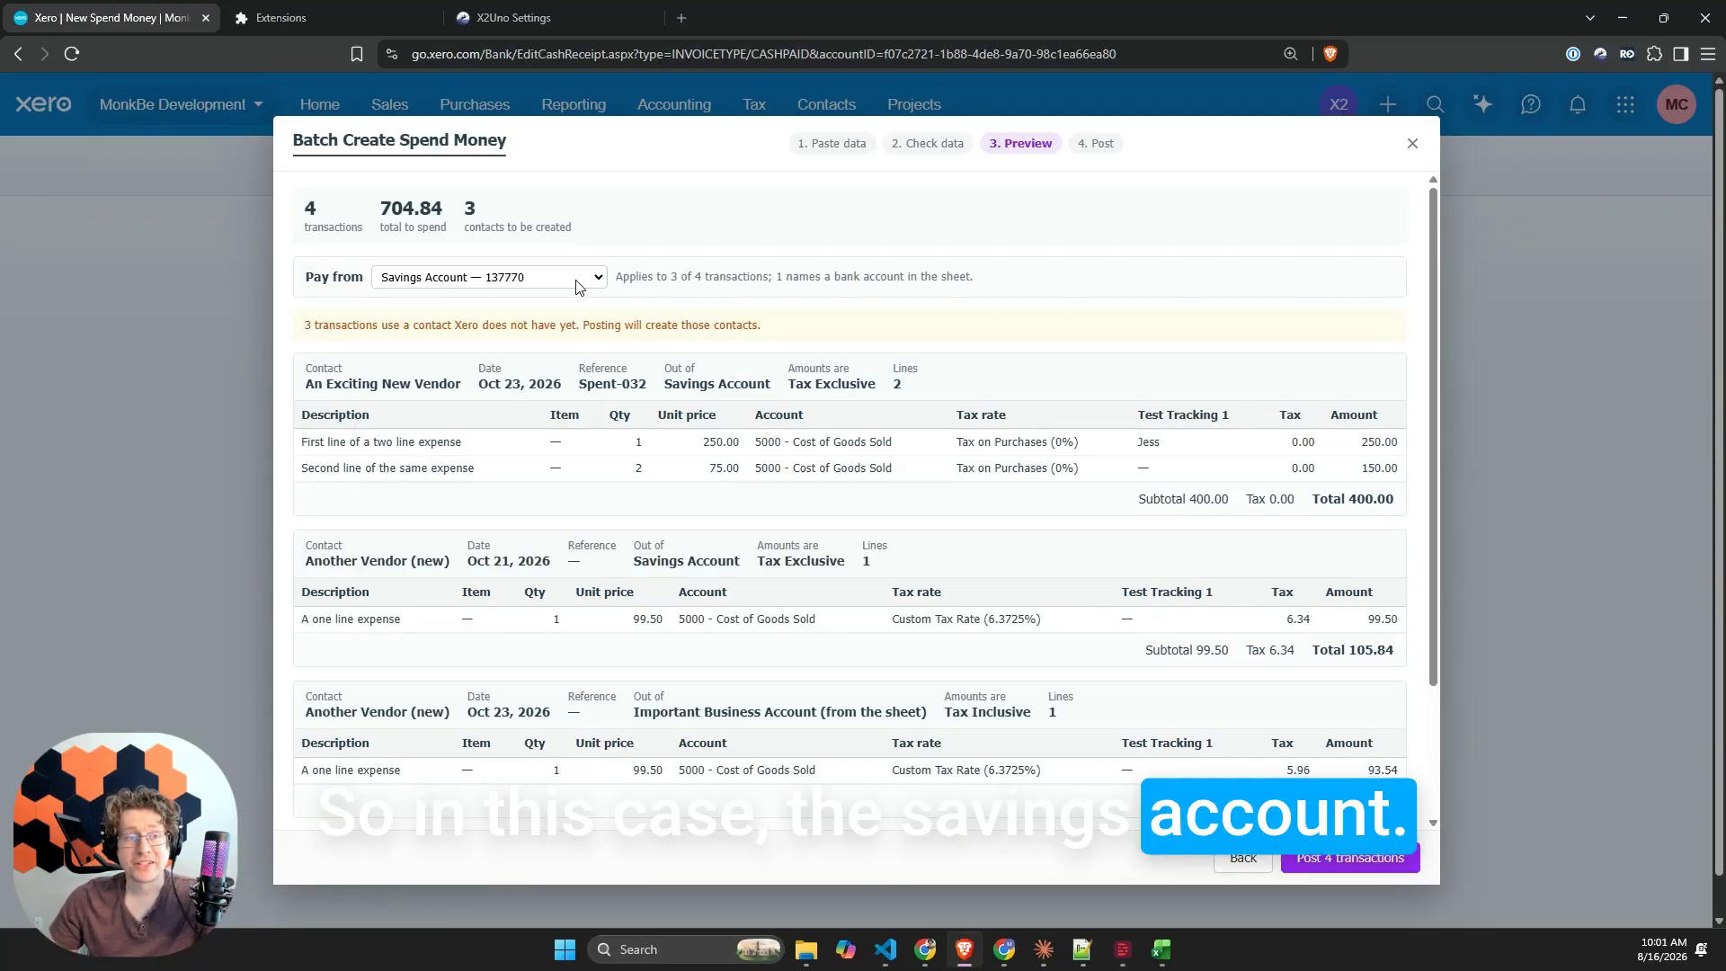
- In the Xero batch preview, set the account to pay from to Citi Double Cash® Card, check the transactions and post all 4
click(577, 279)
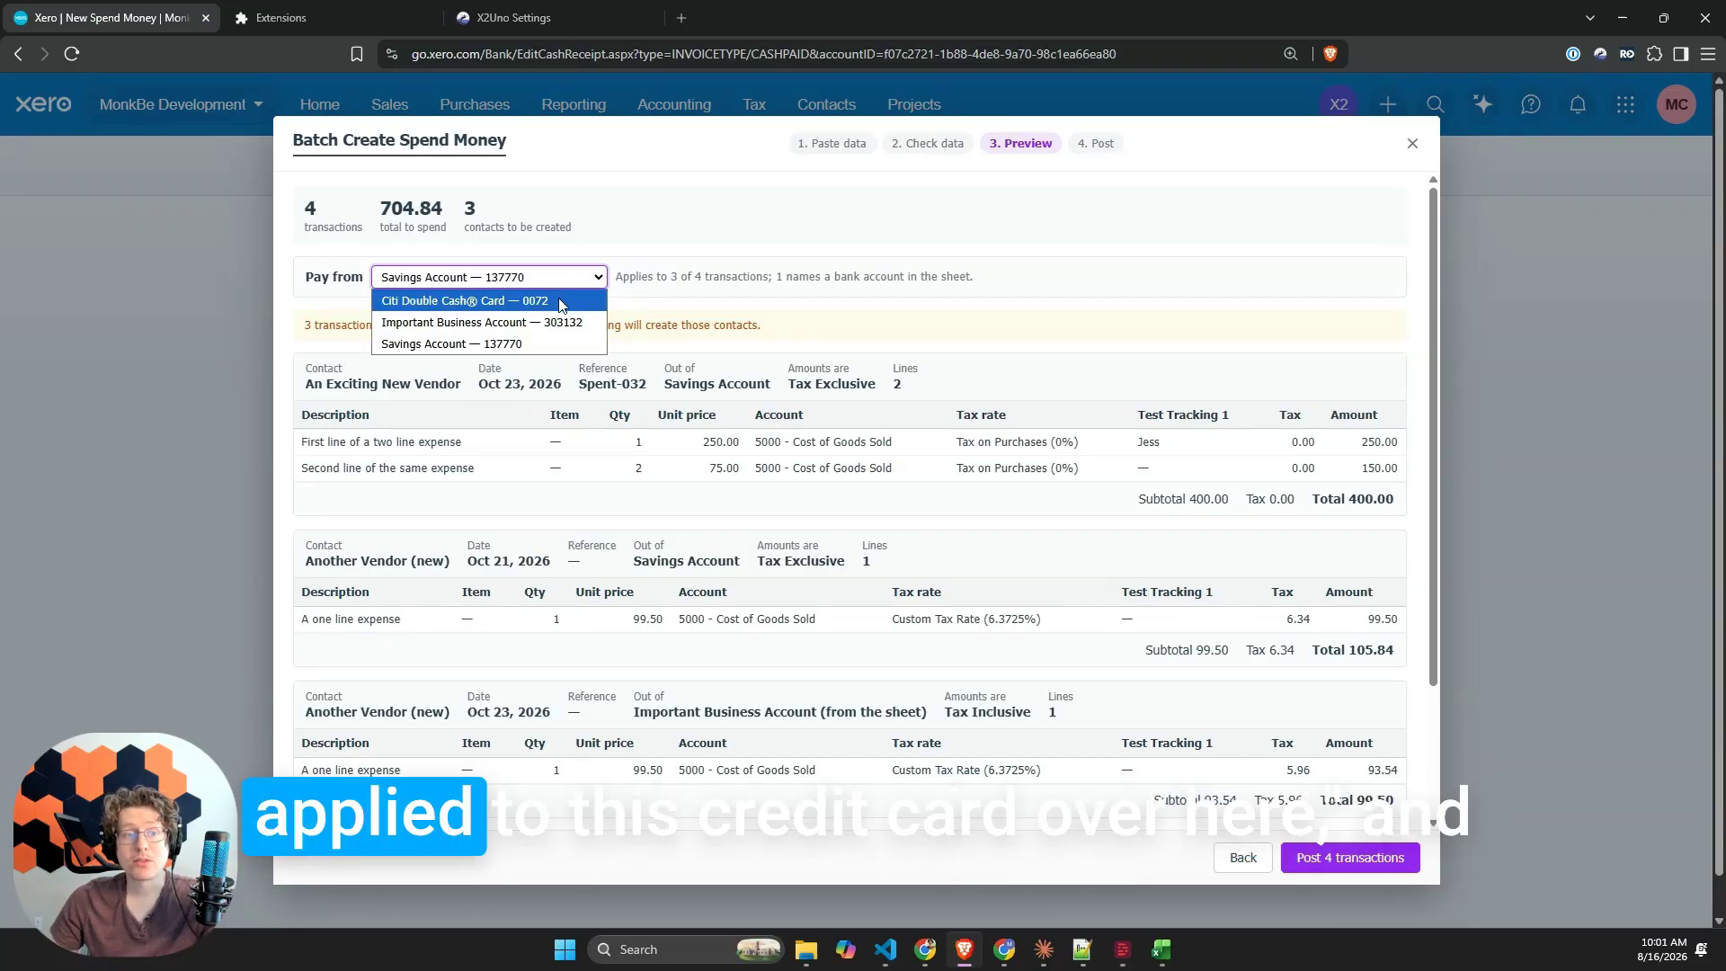
click(557, 301)
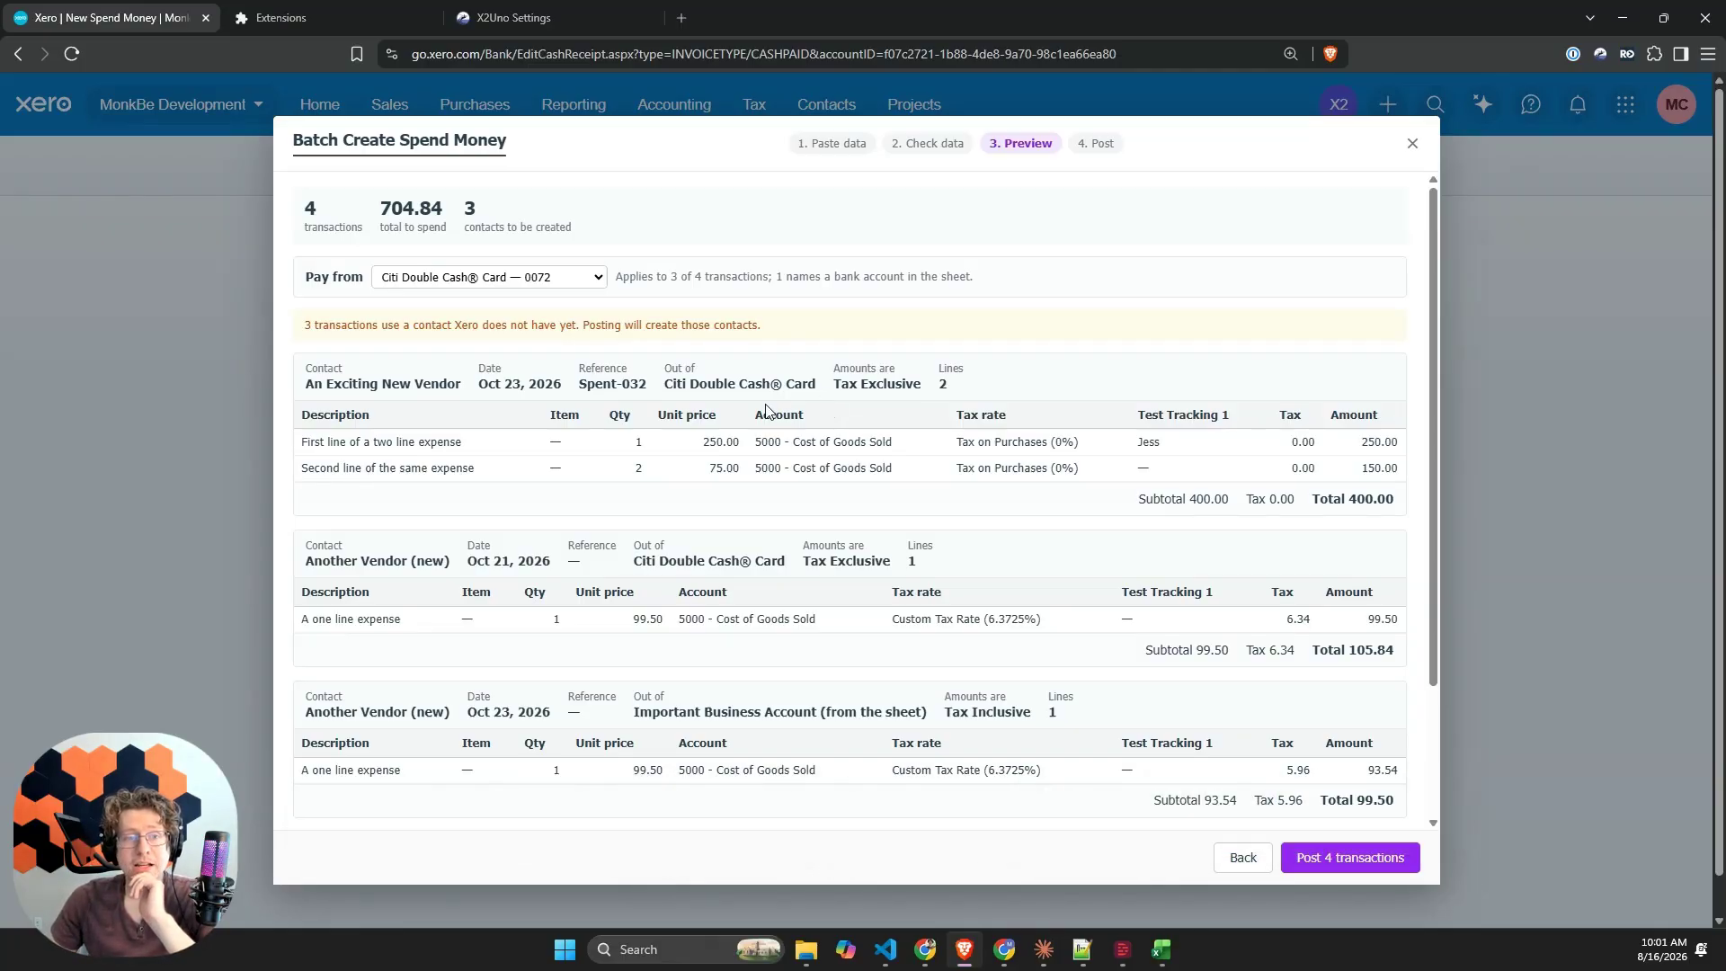
scroll(836, 596, down, 2)
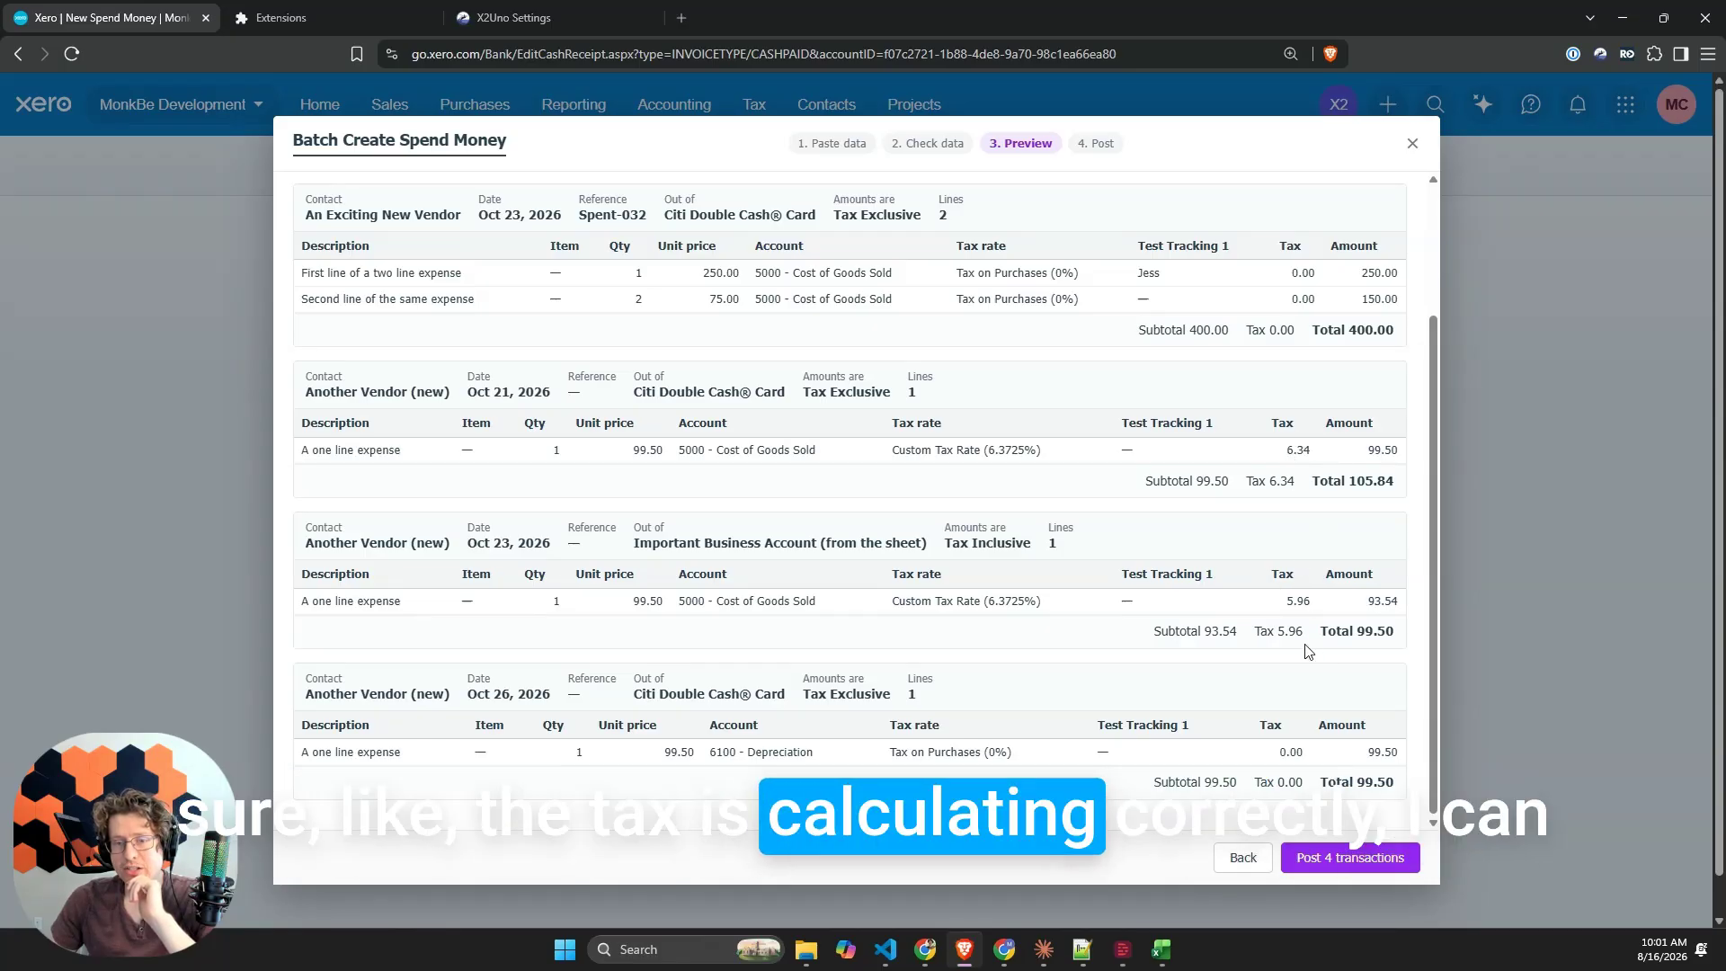
click(1347, 859)
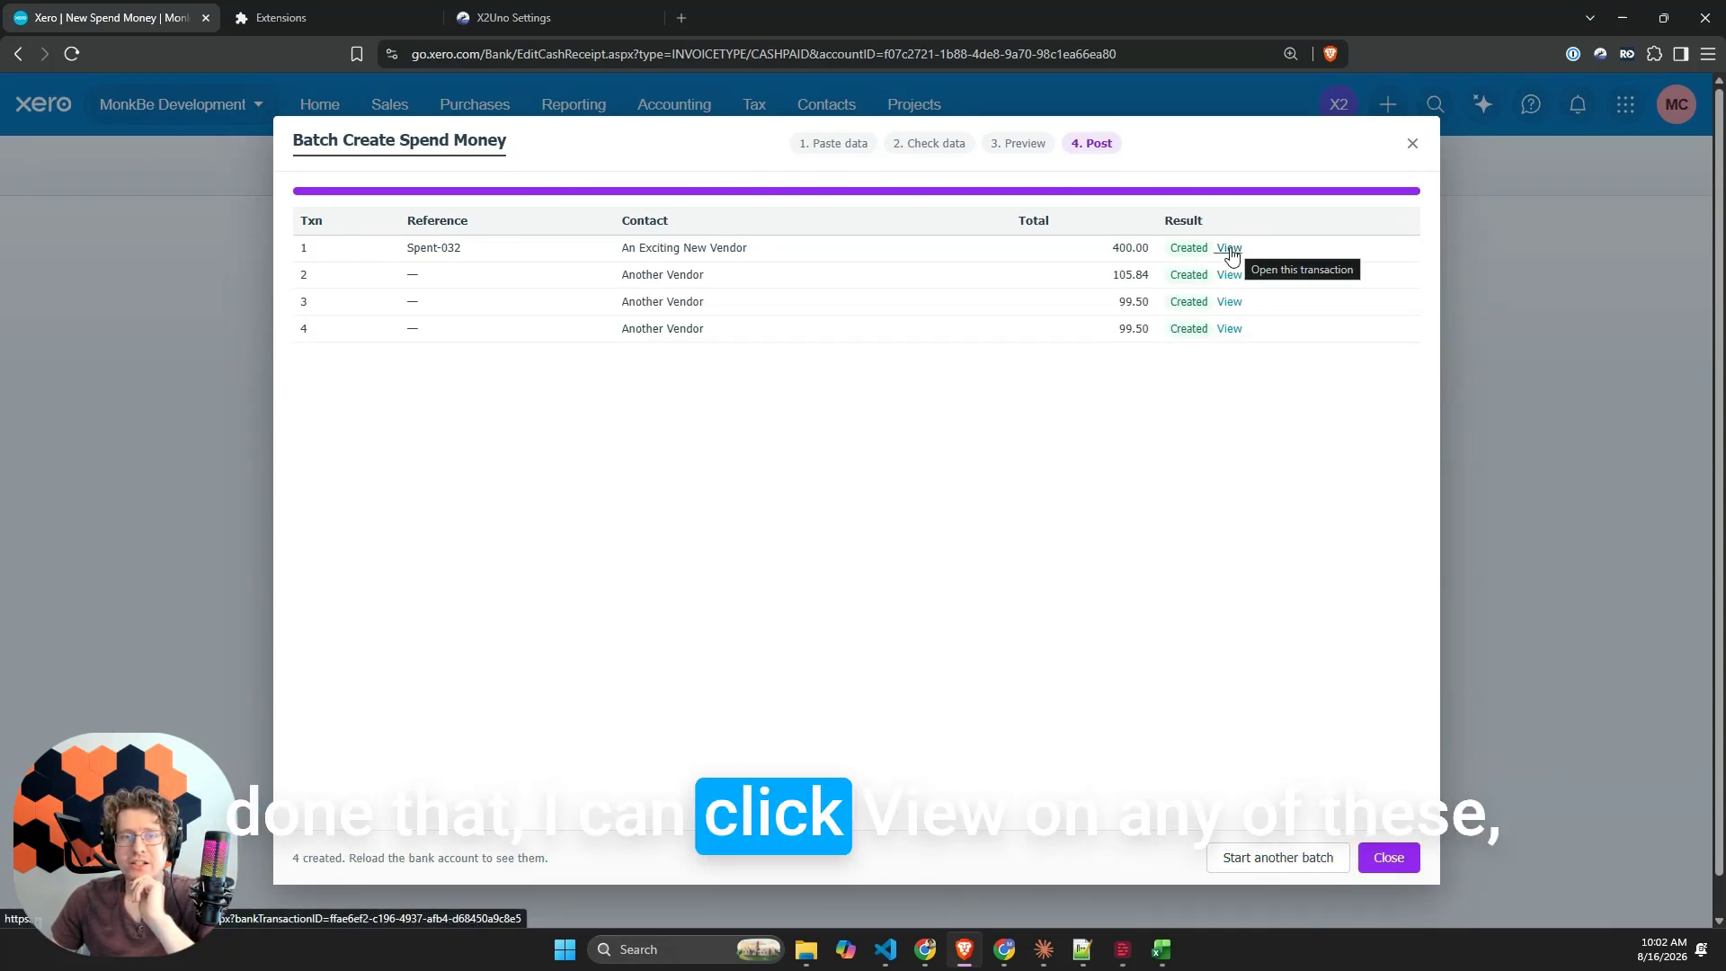
- View the posted transaction for An Exciting New Vendor and the third transaction, made out to Another Vendor
click(1229, 249)
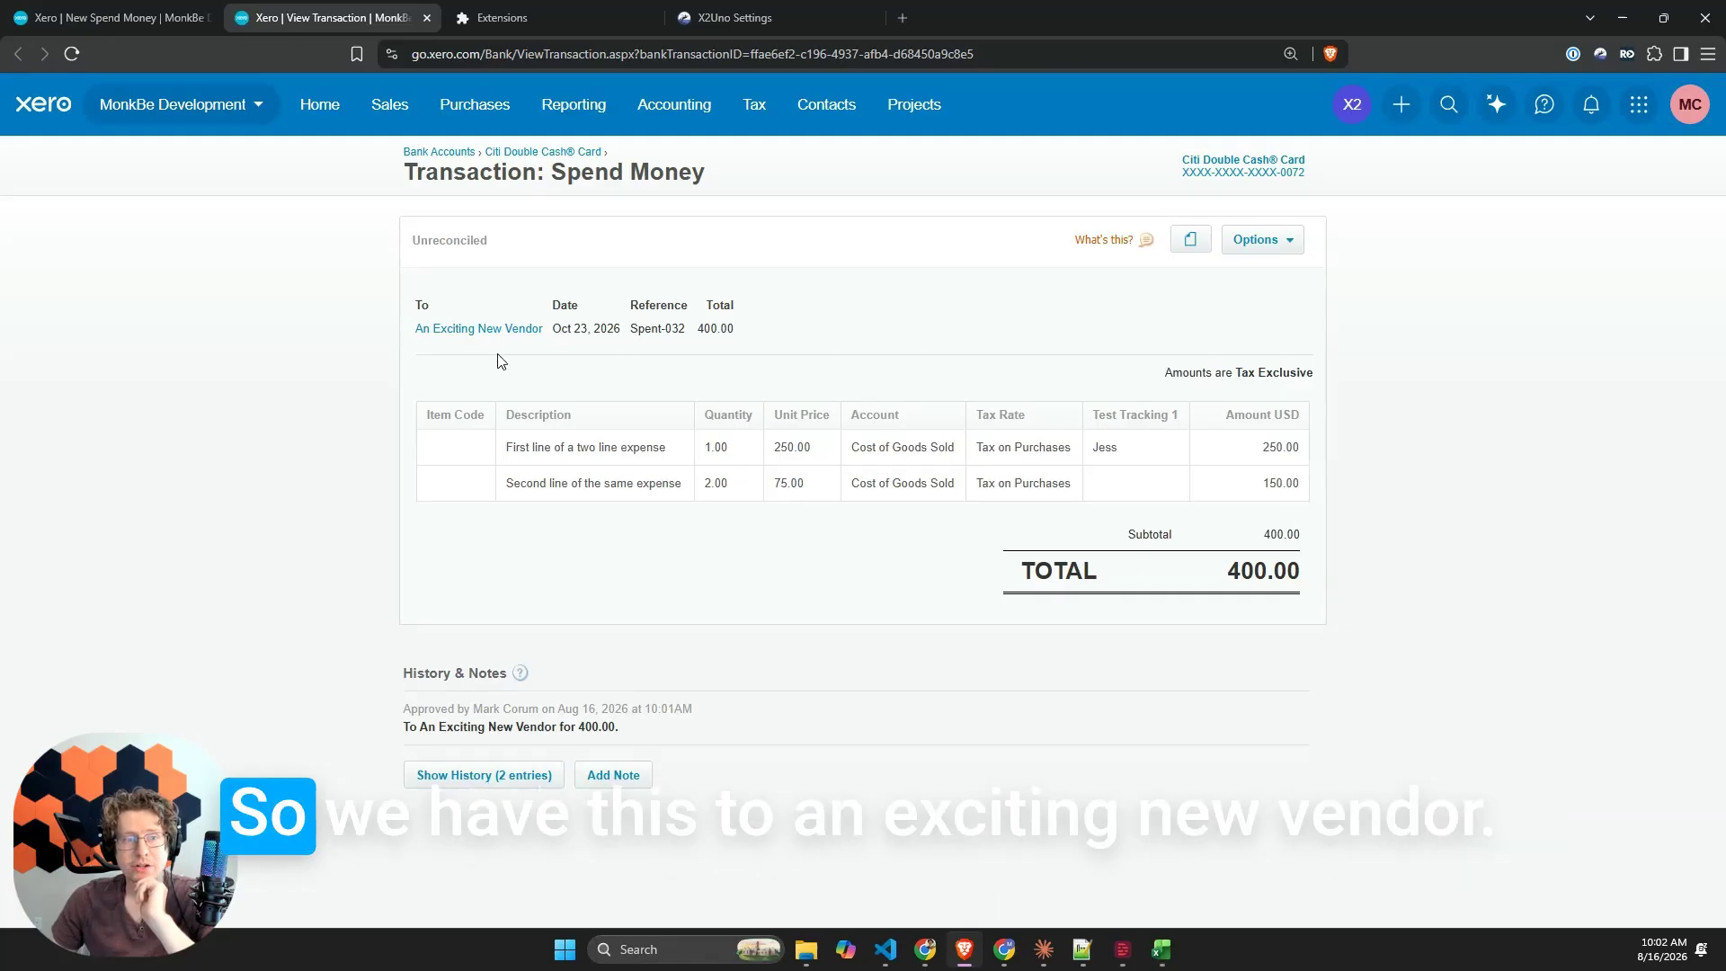
click(131, 20)
click(1219, 305)
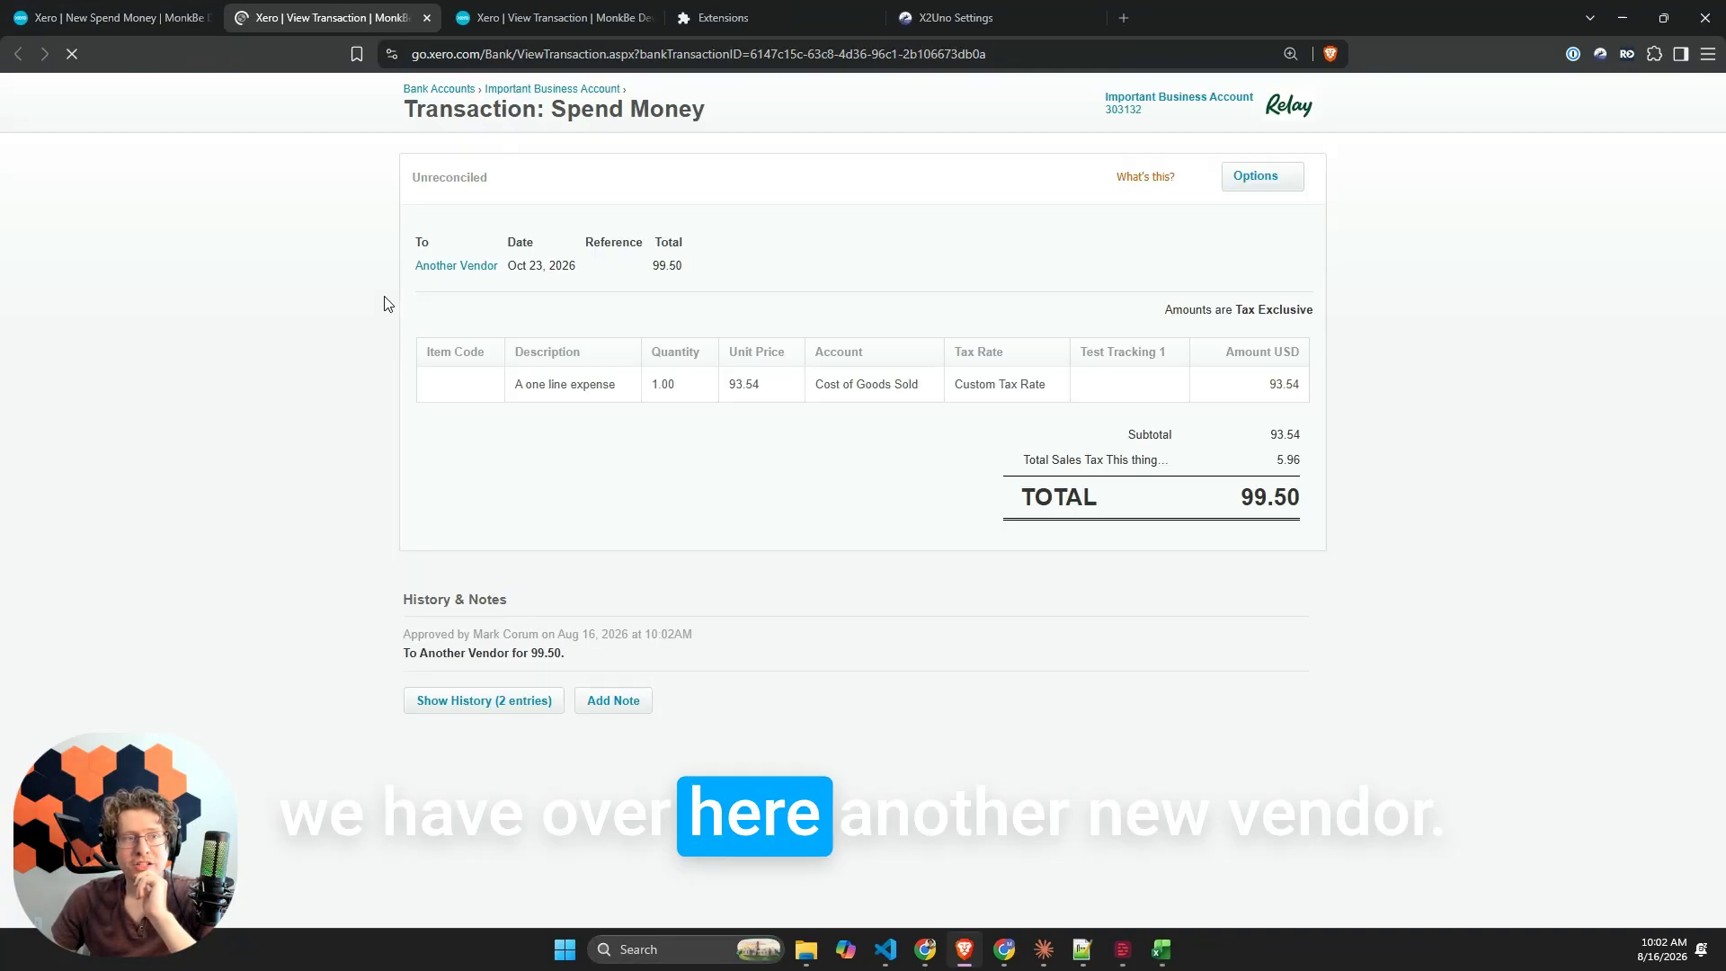